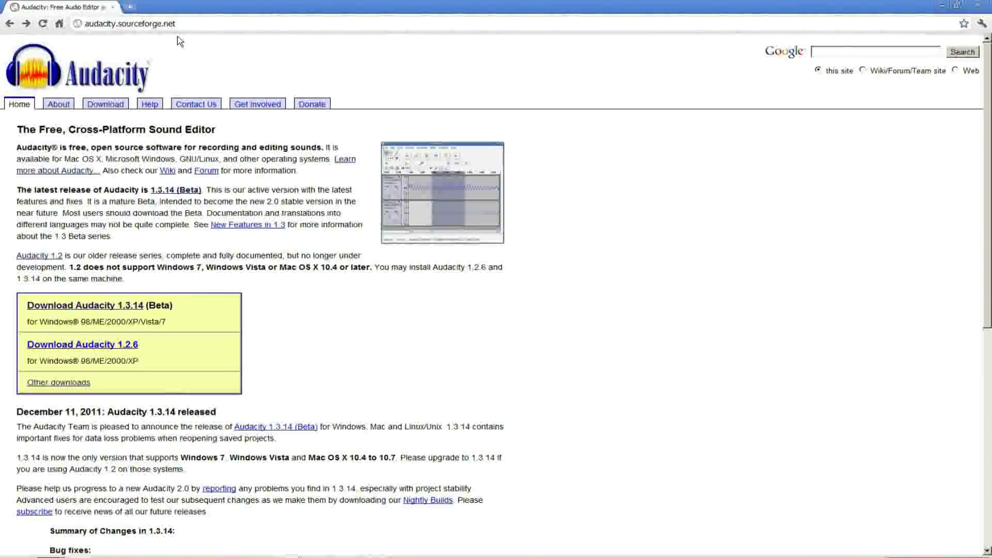
Download the Audacity 1.3.14 Windows installer from its download page in Chrome
{"action": "left_click", "coordinate": [102, 308]}
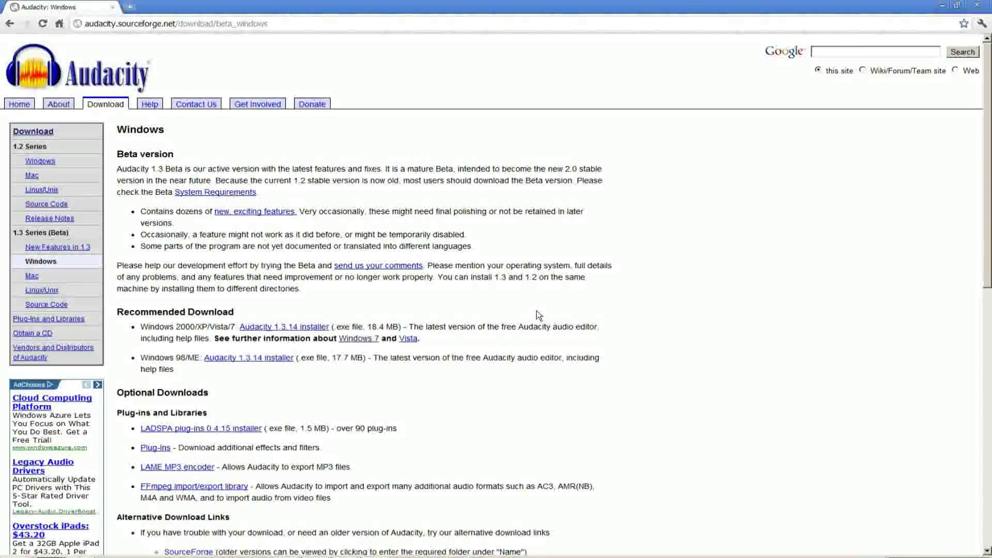
{"action": "scroll", "coordinate": [538, 315], "scroll_direction": "down", "scroll_amount": 1}
{"action": "scroll", "coordinate": [539, 315], "scroll_direction": "down", "scroll_amount": 1}
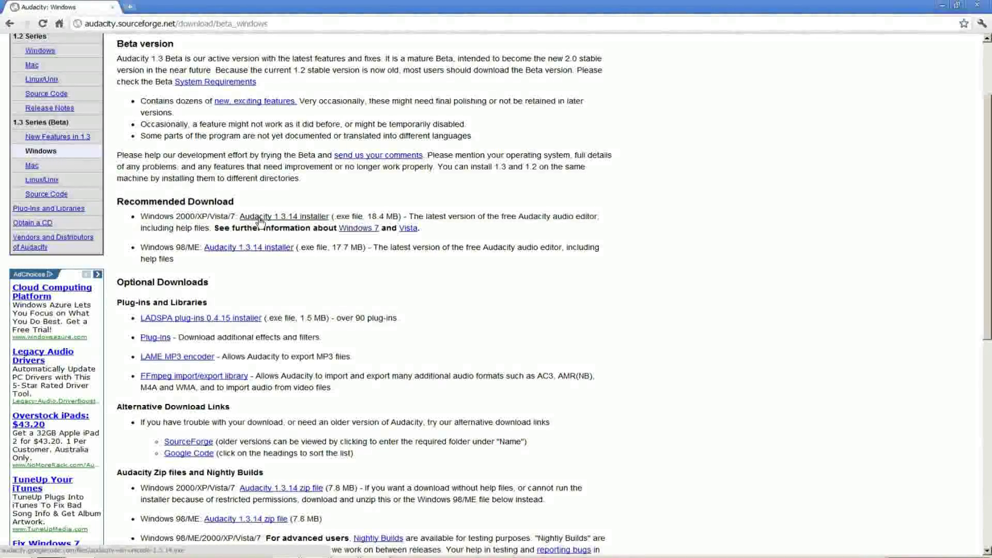
{"action": "left_click", "coordinate": [295, 222]}
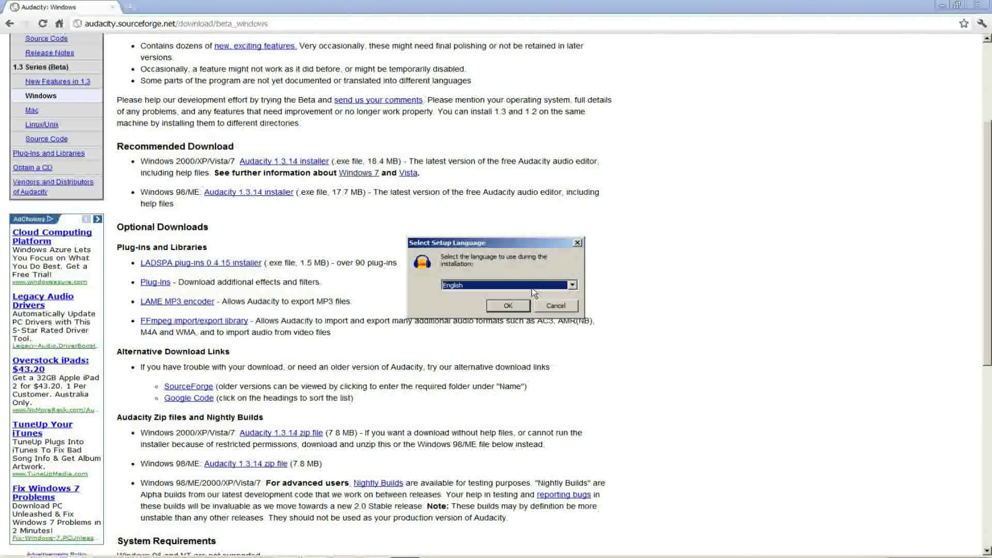
Confirm English as the setup language and advance through the setup wizard pages
{"action": "left_click", "coordinate": [513, 306]}
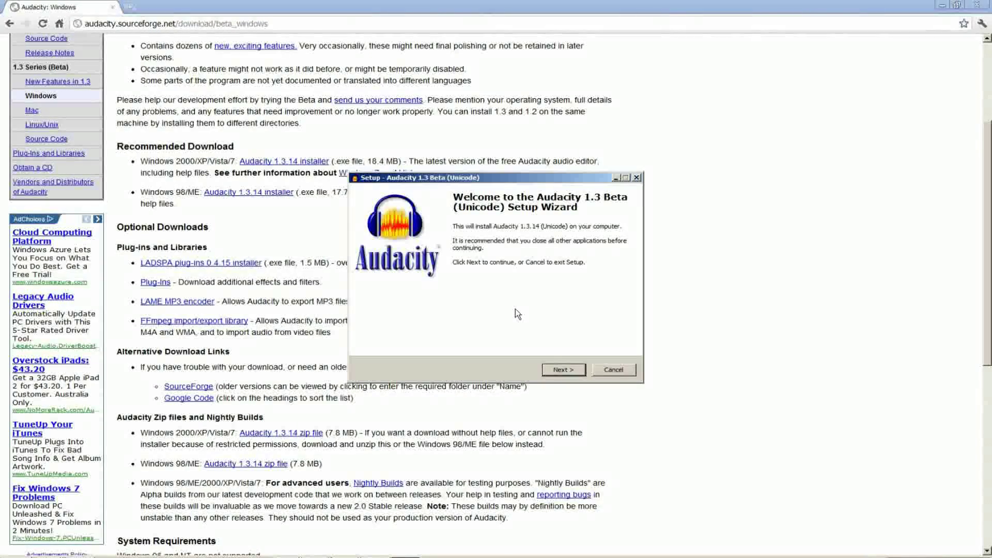
{"action": "left_click", "coordinate": [563, 369]}
{"action": "left_click", "coordinate": [563, 370]}
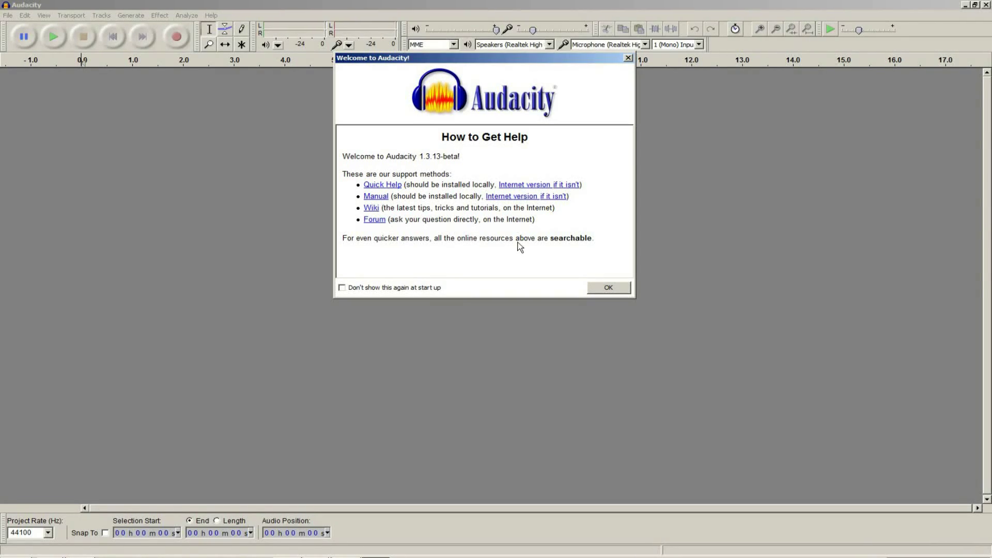
Dismiss the Welcome to Audacity help window
{"action": "left_click", "coordinate": [600, 285]}
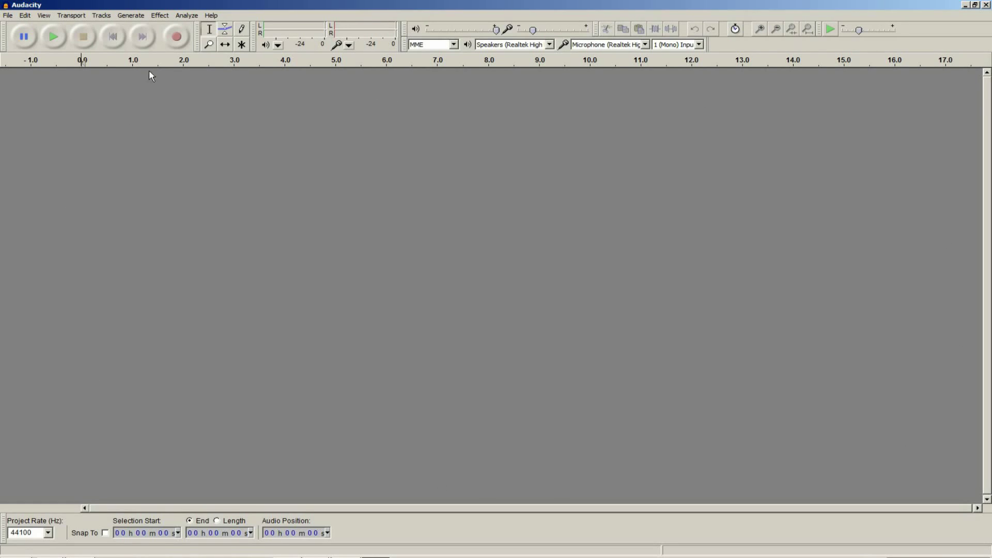
Record a roughly 6.6-second take, then remove the extra third and second tracks
{"action": "left_click", "coordinate": [176, 39]}
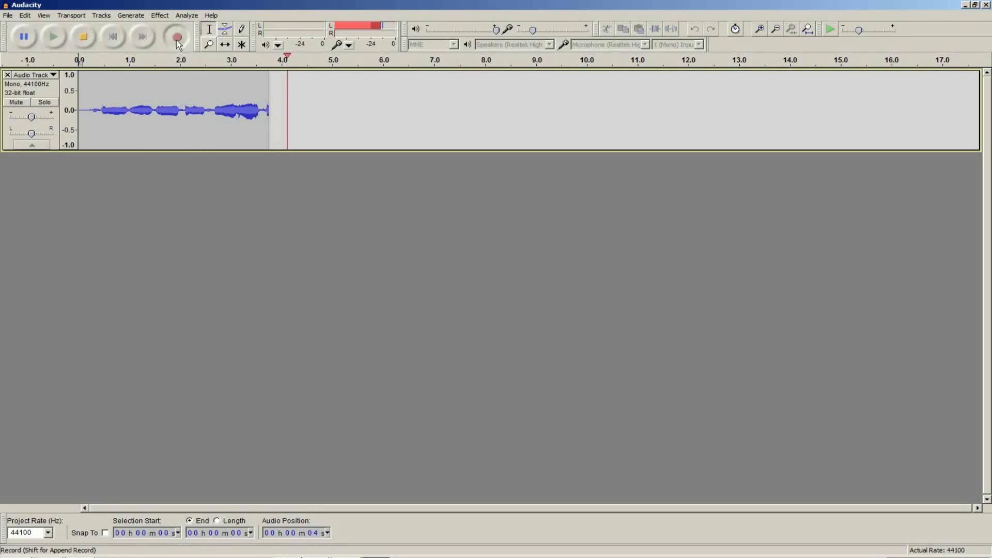
{"action": "left_click", "coordinate": [84, 38]}
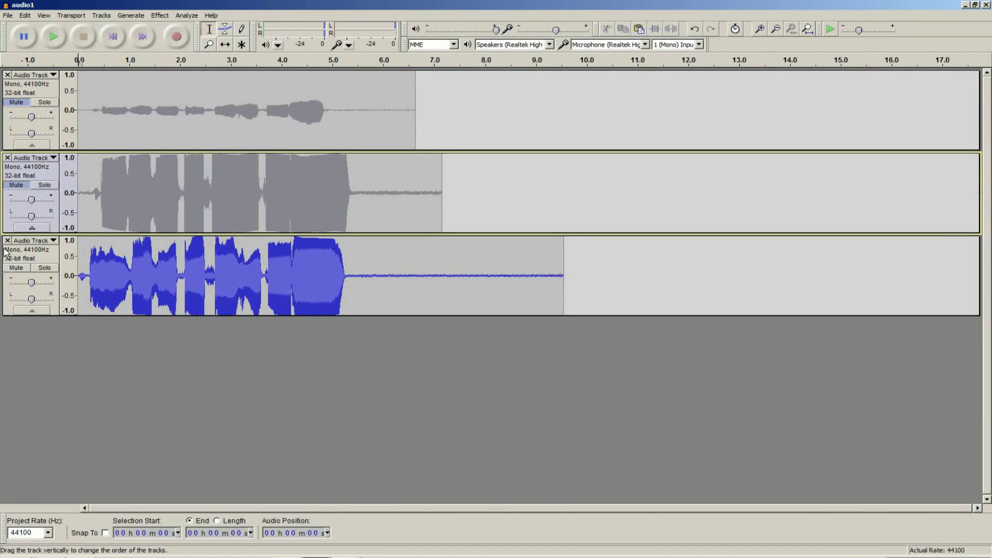
{"action": "left_click", "coordinate": [8, 240]}
{"action": "left_click", "coordinate": [7, 158]}
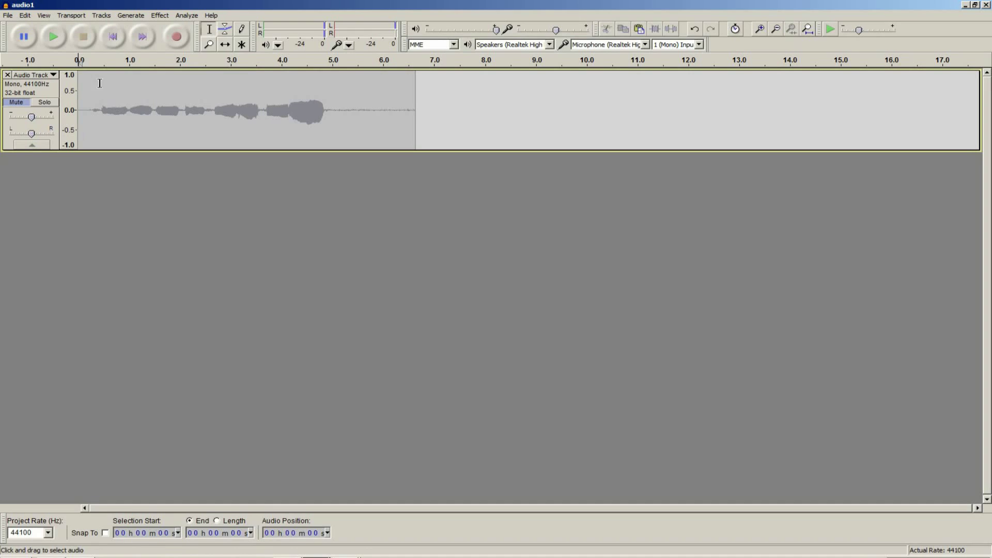
Unmute the track and set recording input to the Realtek microphone, 1 (Mono) Input
{"action": "left_click", "coordinate": [16, 102]}
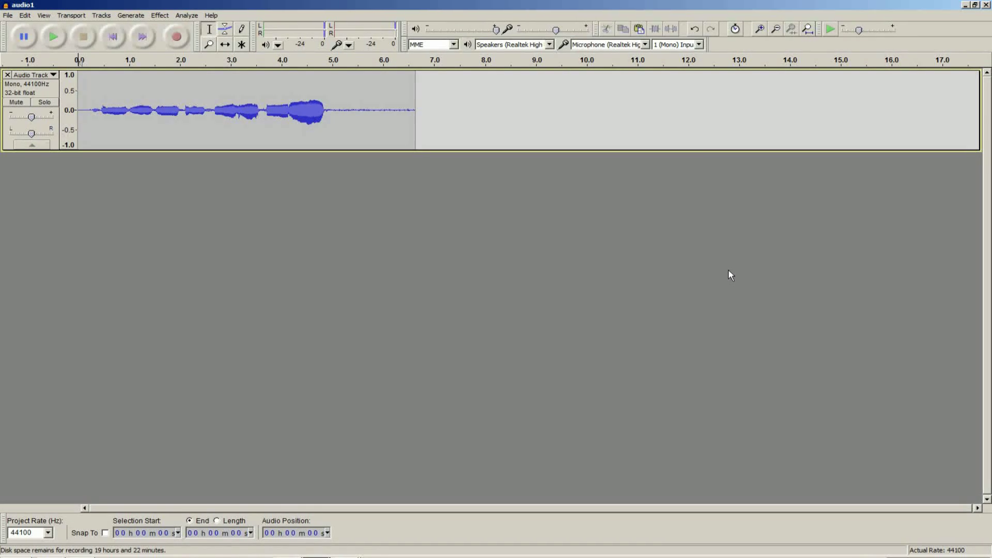
{"action": "left_click", "coordinate": [646, 45]}
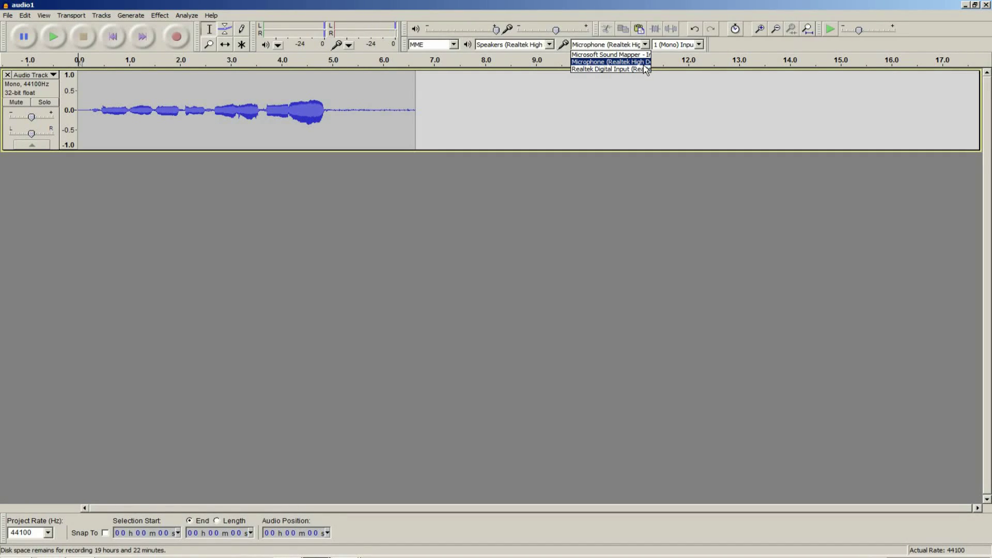
{"action": "left_click", "coordinate": [644, 64]}
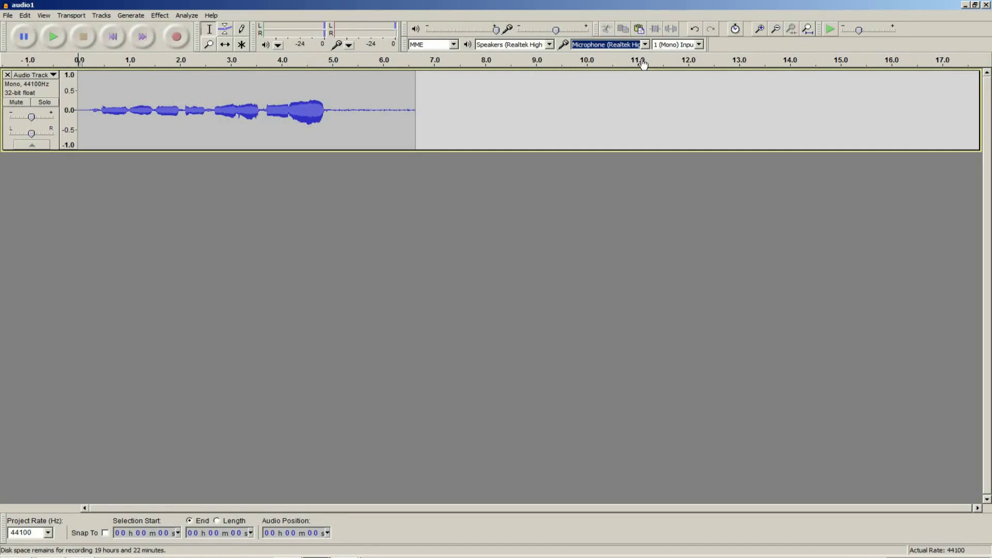
{"action": "left_click", "coordinate": [698, 45]}
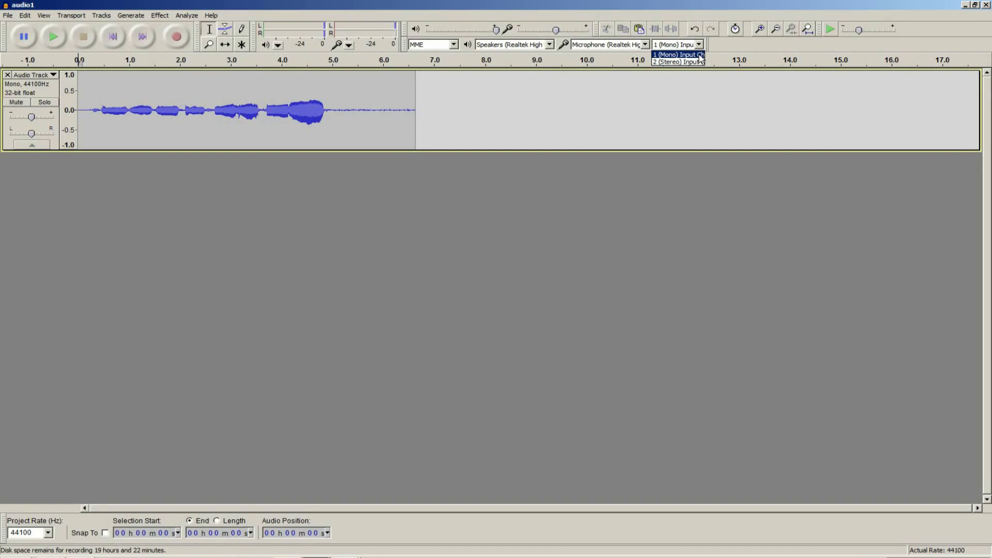
{"action": "left_click", "coordinate": [700, 55]}
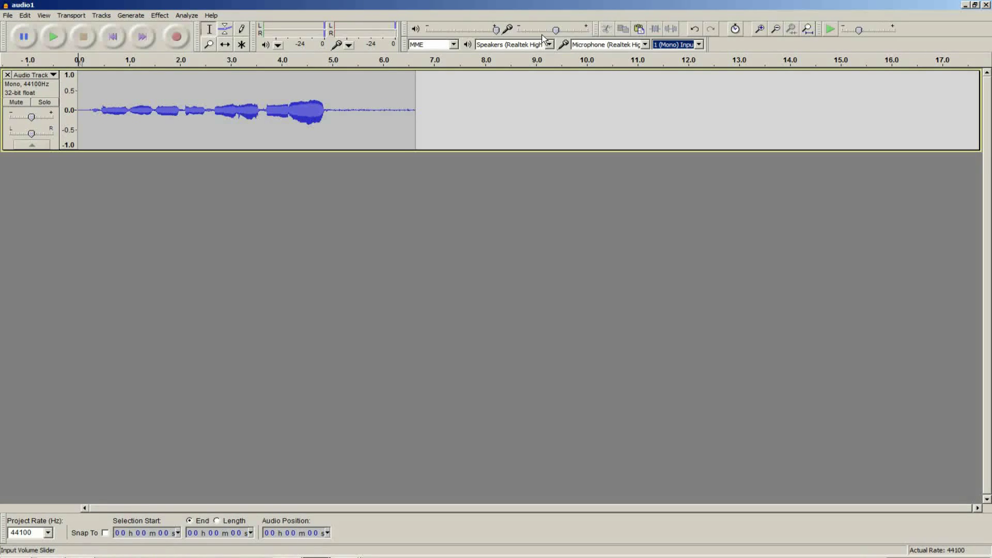
Raise the microphone input volume and apply Amplify to the whole track
{"action": "left_click_drag", "start_coordinate": [556, 30], "coordinate": [594, 37]}
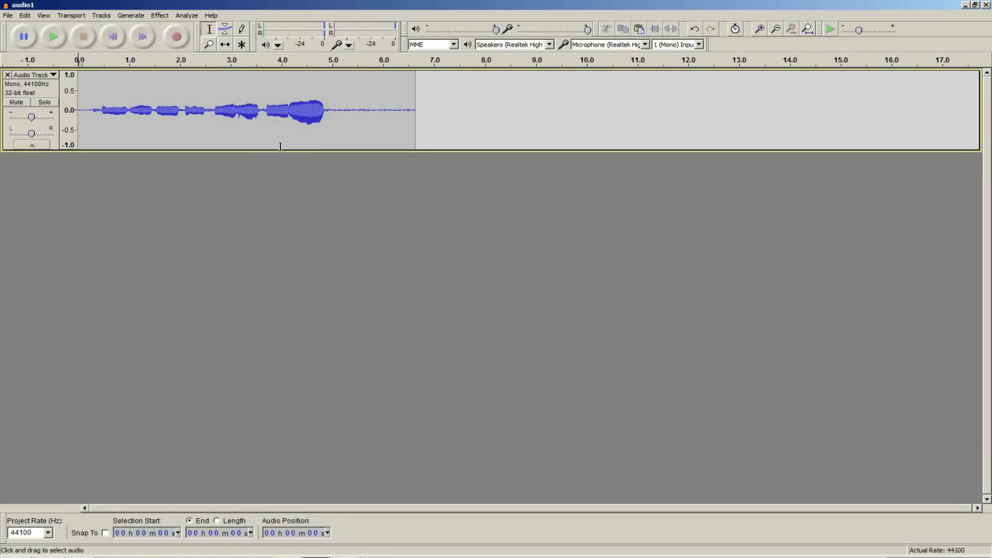
{"action": "left_click", "coordinate": [43, 92]}
{"action": "left_click", "coordinate": [158, 16]}
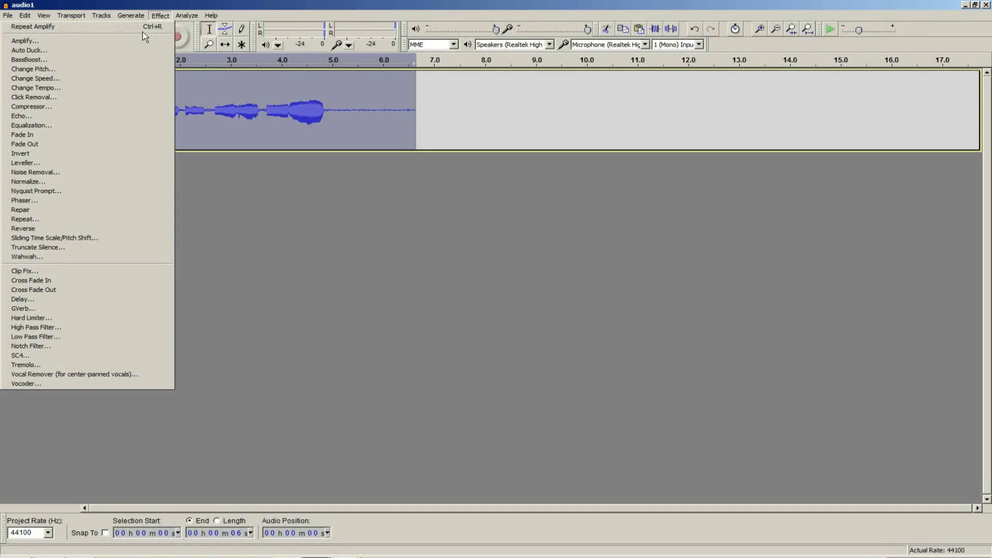
{"action": "left_click", "coordinate": [52, 40]}
{"action": "left_click", "coordinate": [513, 321]}
Undo the amplification and return the playhead to the start
{"action": "left_click", "coordinate": [455, 236]}
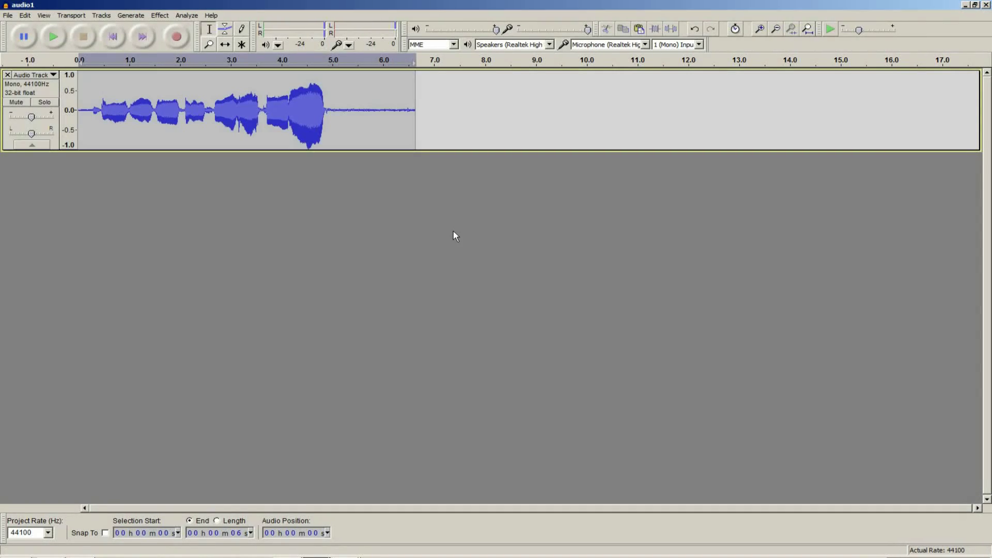
{"action": "key", "text": "ctrl+z"}
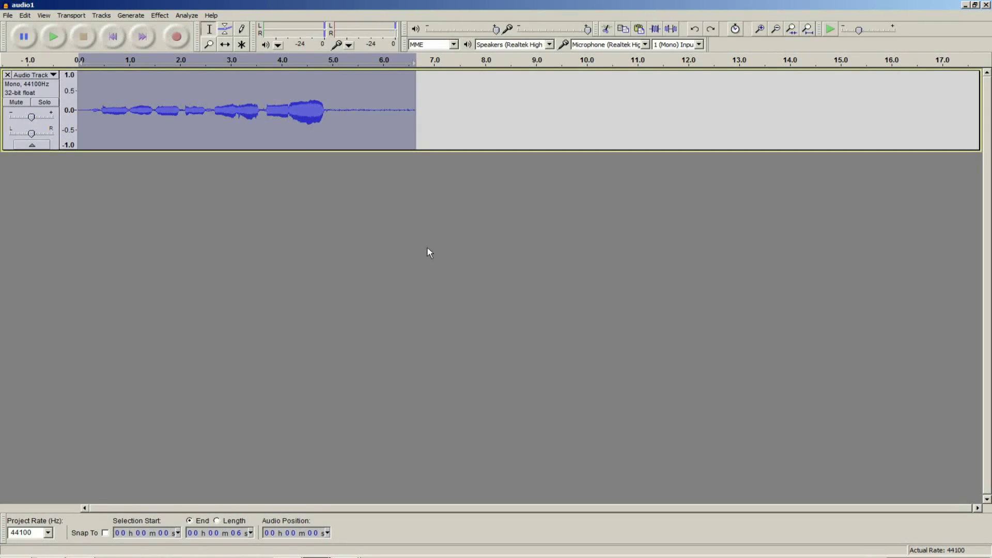
{"action": "left_click", "coordinate": [119, 38]}
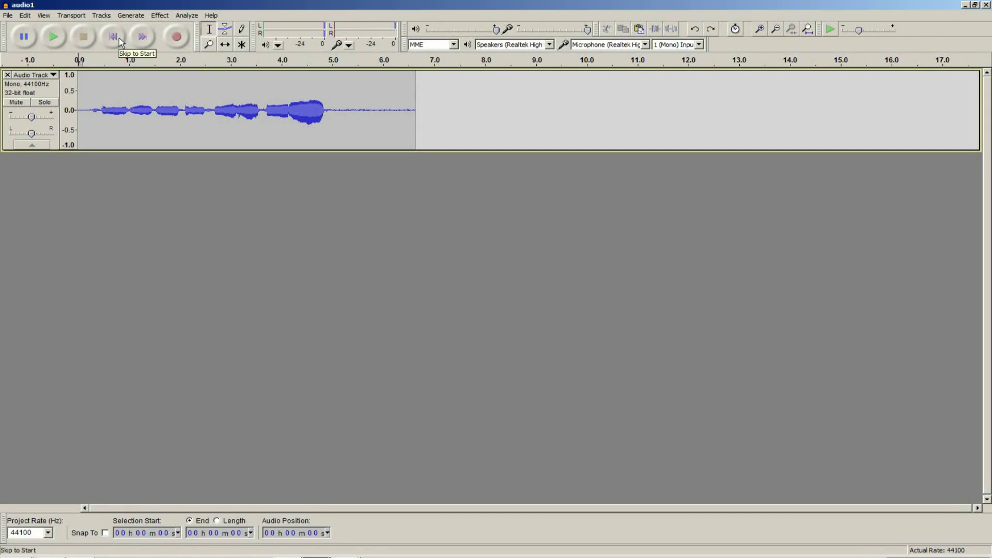
Mute the first track, record a second take, and inspect the gap near 3.7–3.9 s
{"action": "left_click", "coordinate": [18, 103]}
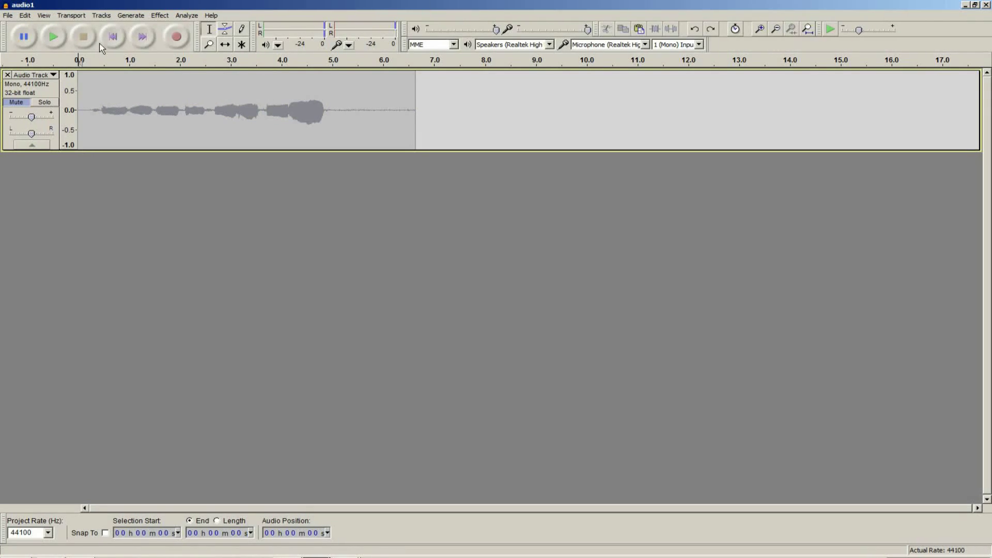
{"action": "left_click", "coordinate": [177, 38]}
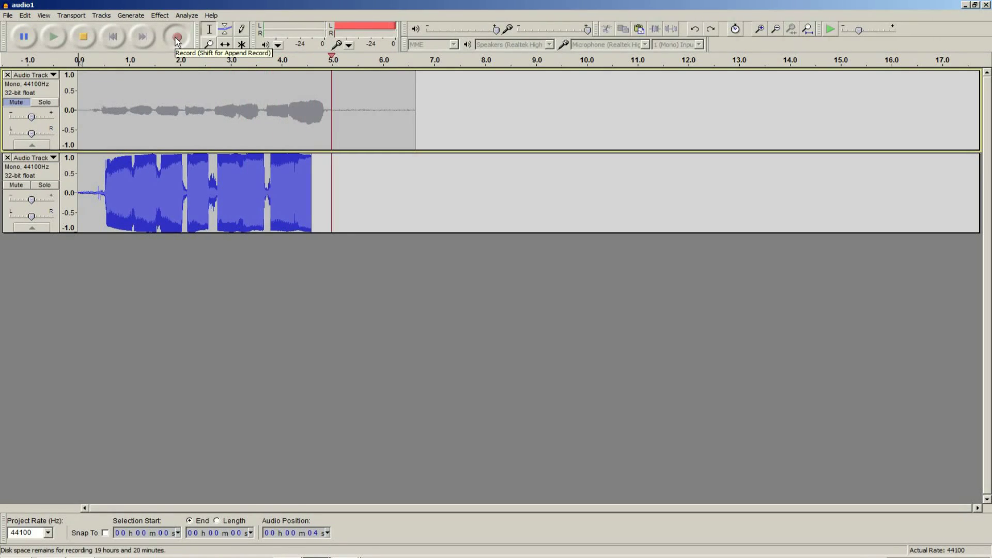
{"action": "left_click", "coordinate": [84, 32]}
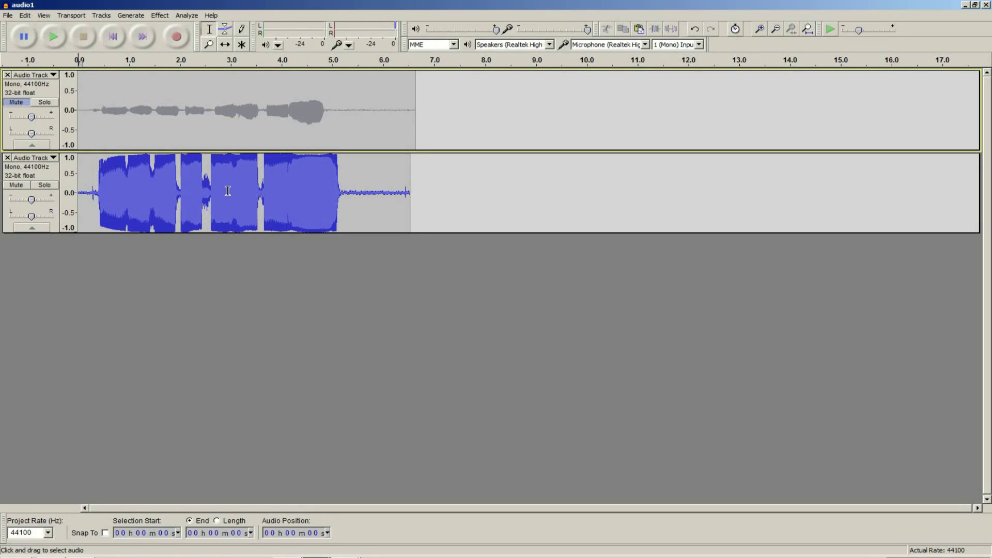
{"action": "scroll", "coordinate": [264, 162], "scroll_direction": "up", "scroll_amount": 1, "text": "ctrl"}
{"action": "scroll", "coordinate": [264, 163], "scroll_direction": "up", "scroll_amount": 2, "text": "ctrl"}
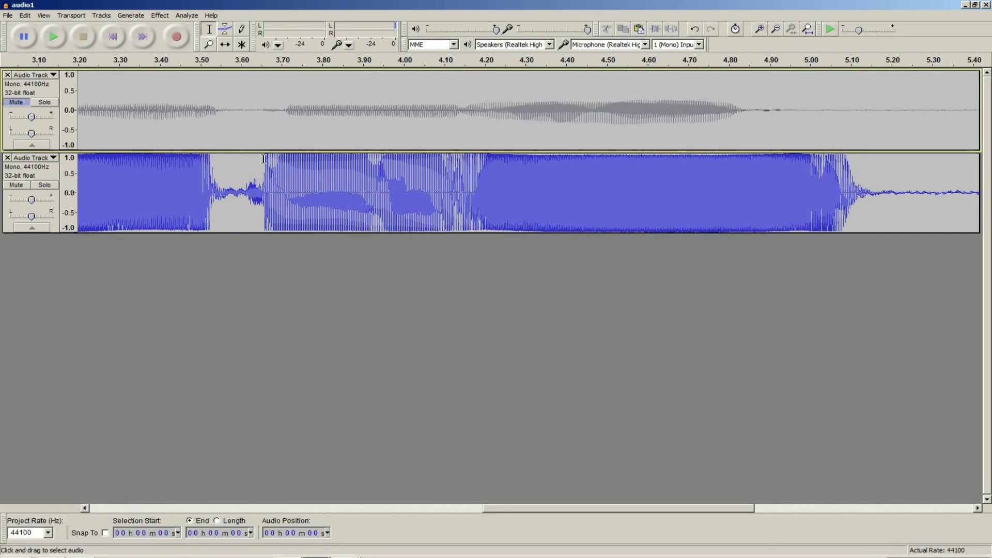
{"action": "left_click_drag", "start_coordinate": [264, 159], "coordinate": [379, 158]}
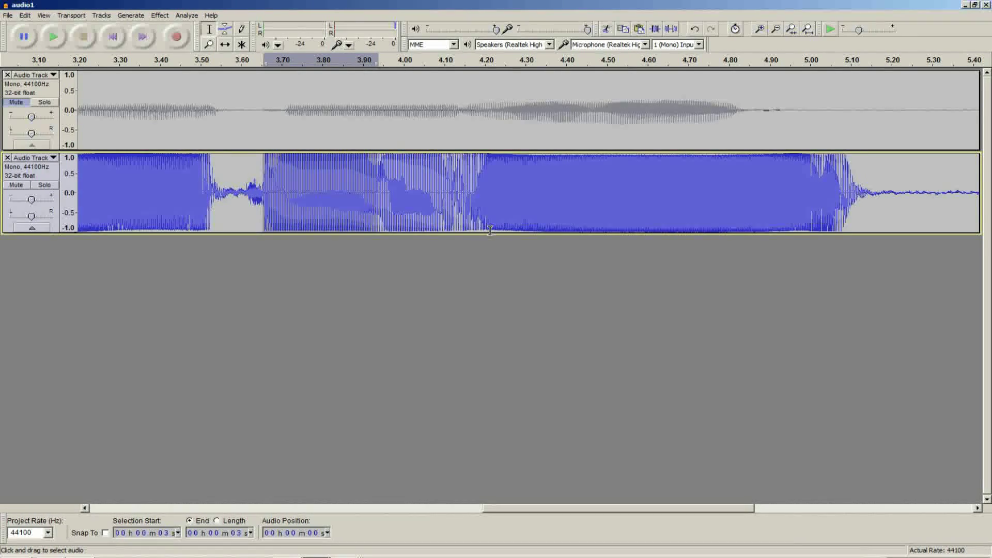
{"action": "scroll", "coordinate": [490, 230], "scroll_direction": "down", "scroll_amount": 2, "text": "ctrl"}
{"action": "scroll", "coordinate": [443, 205], "scroll_direction": "down", "scroll_amount": 1, "text": "ctrl"}
{"action": "left_click", "coordinate": [113, 36]}
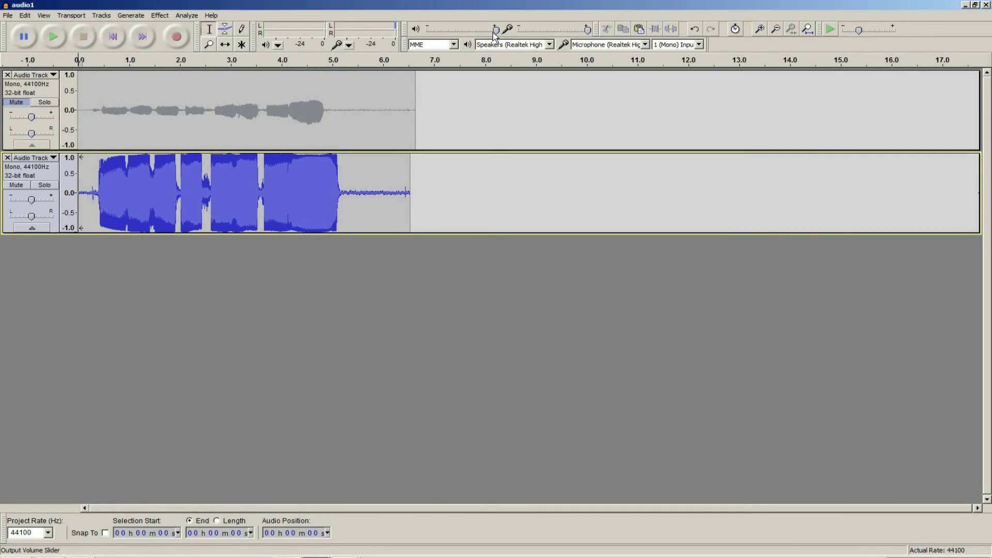
Lower the microphone input volume, record again, and mute the second track
{"action": "left_click_drag", "start_coordinate": [588, 30], "coordinate": [543, 30]}
{"action": "left_click", "coordinate": [168, 38]}
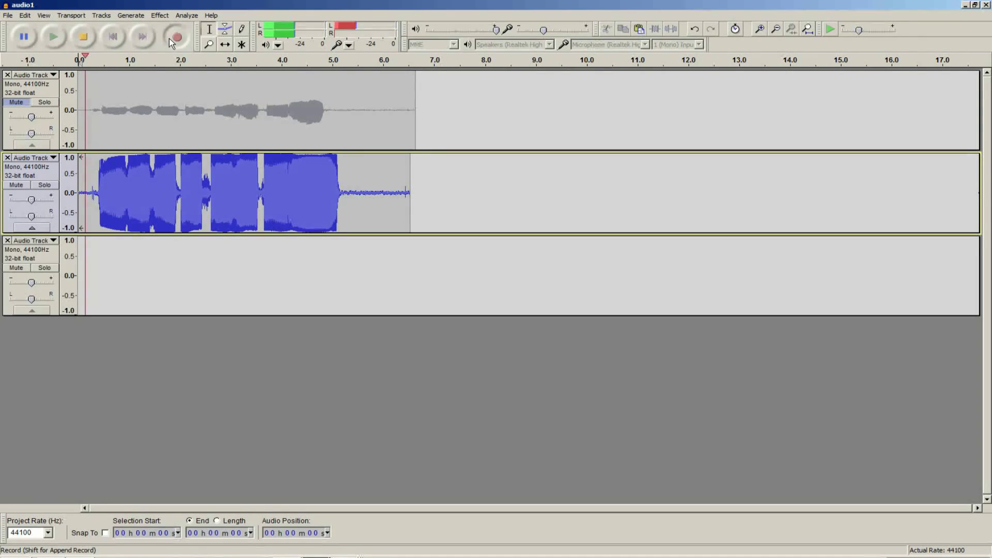
{"action": "left_click", "coordinate": [16, 185]}
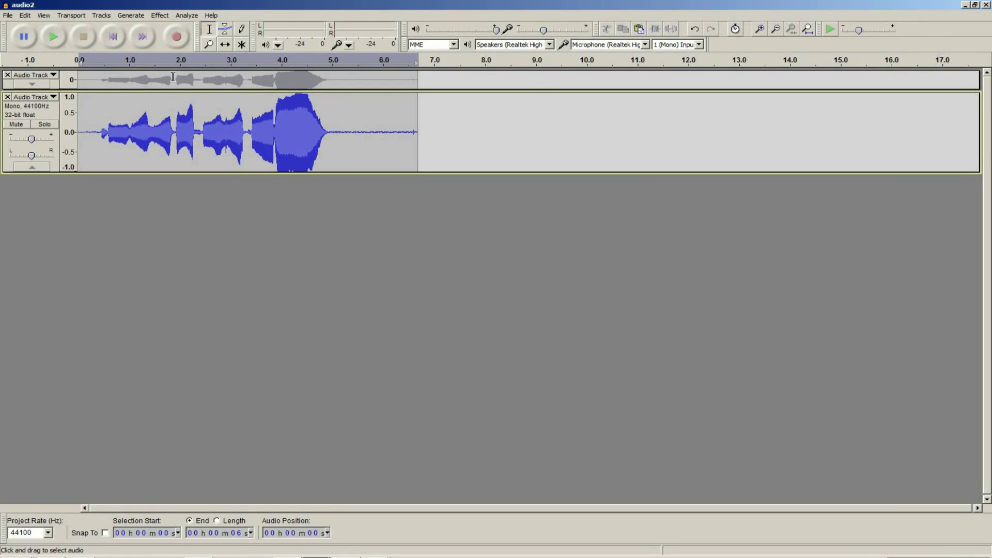
Select the 0.4–4.9 s phrase on the lower track and set the paste point at 5.8 s
{"action": "left_click", "coordinate": [26, 15]}
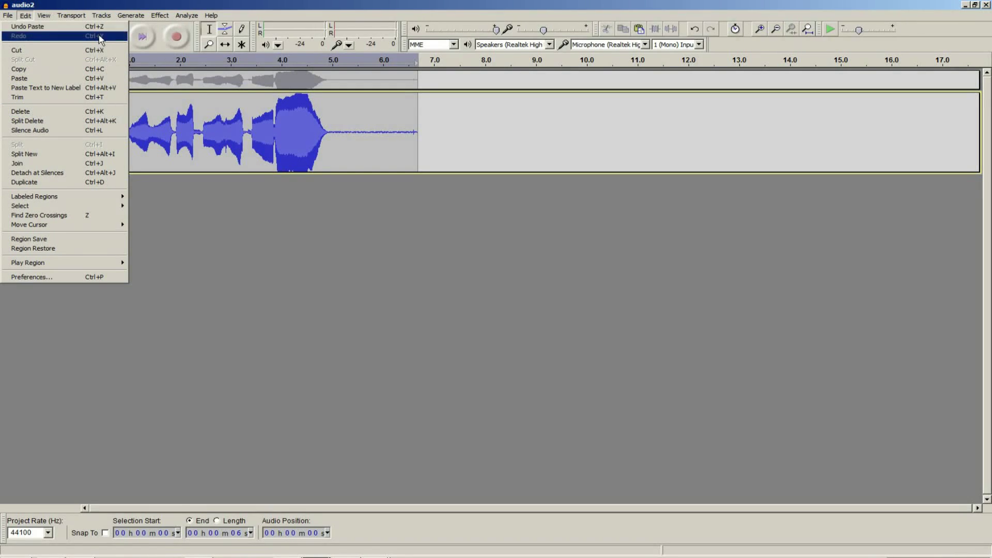
{"action": "left_click", "coordinate": [249, 308]}
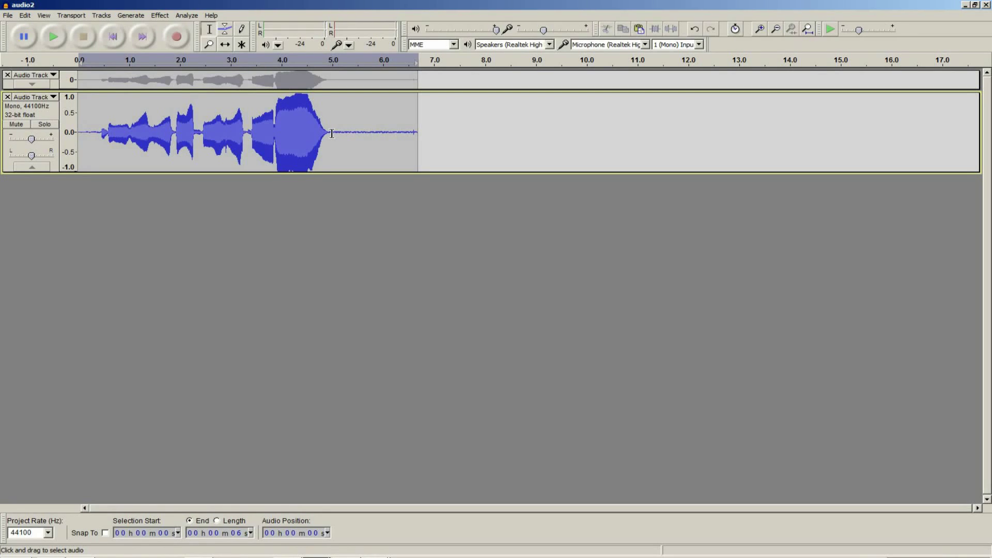
{"action": "left_click", "coordinate": [100, 132]}
{"action": "left_click_drag", "start_coordinate": [100, 132], "coordinate": [332, 135]}
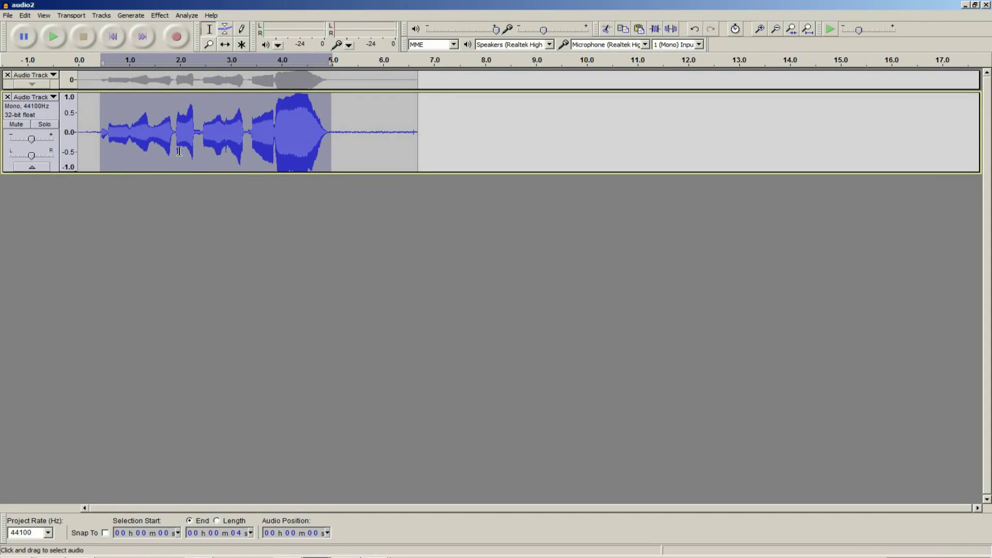
{"action": "left_click", "coordinate": [100, 133]}
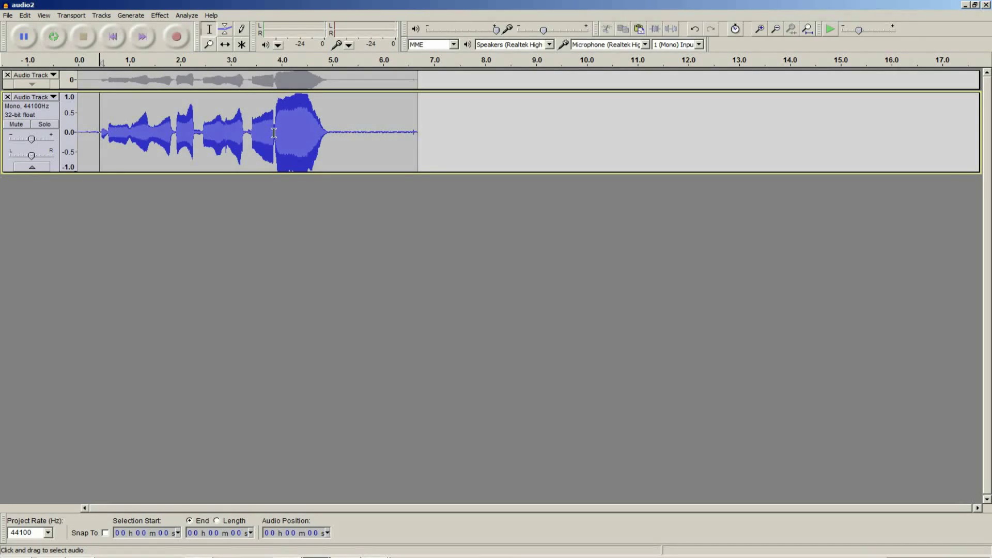
{"action": "left_click", "coordinate": [329, 133], "text": "shift"}
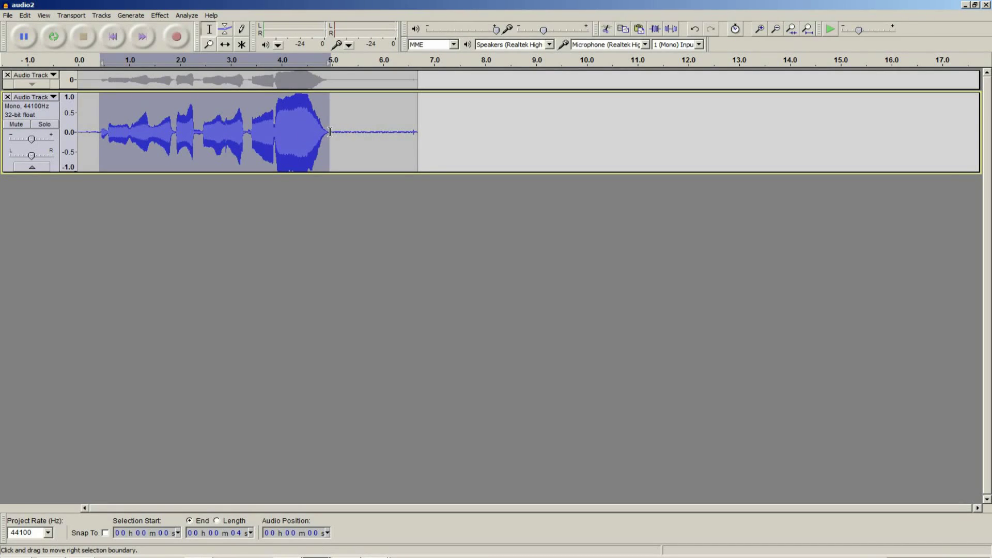
{"action": "left_click", "coordinate": [369, 190]}
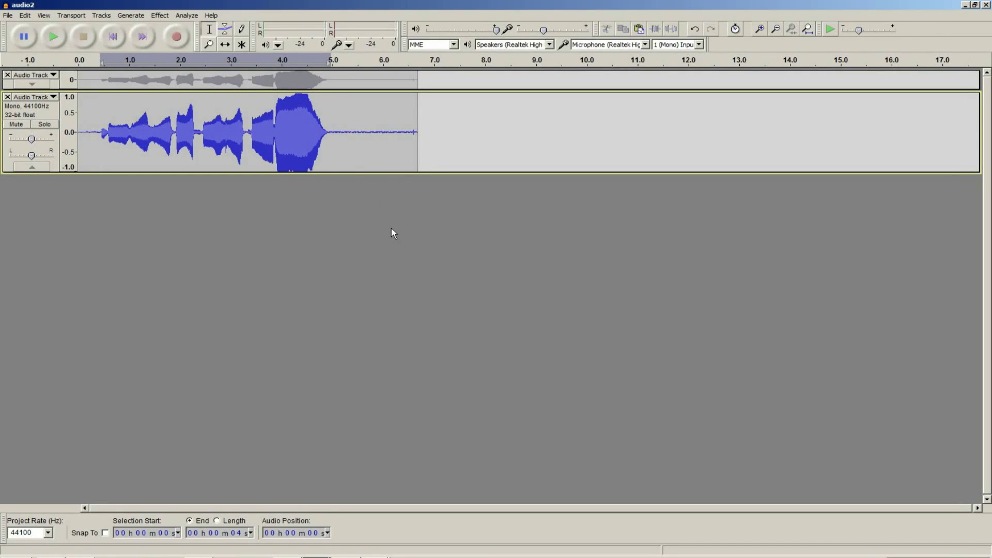
{"action": "left_click_drag", "start_coordinate": [98, 136], "coordinate": [330, 135]}
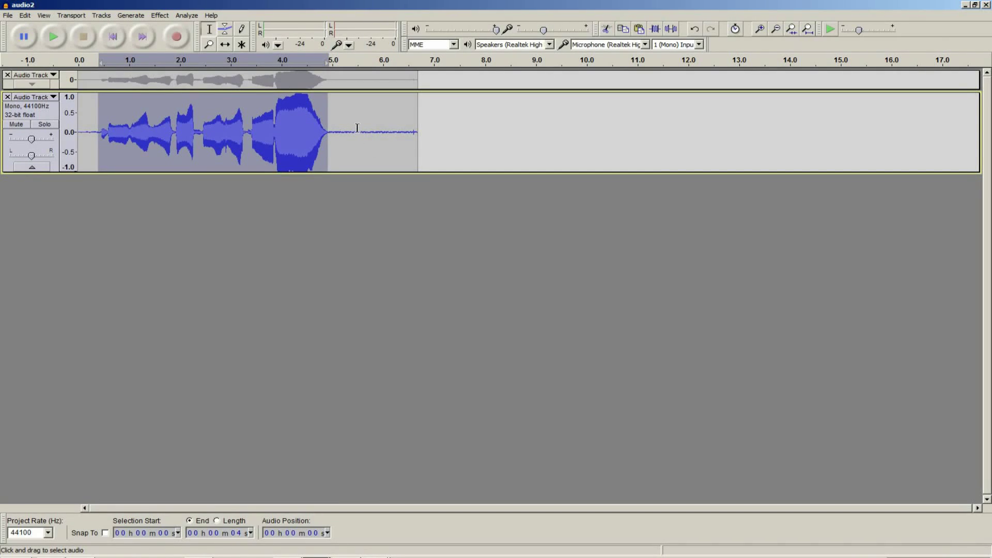
{"action": "left_click", "coordinate": [375, 132]}
Paste the phrase at 5.8 s, silence the 4.9–5.9 s stretch, then delete it
{"action": "left_click", "coordinate": [639, 29]}
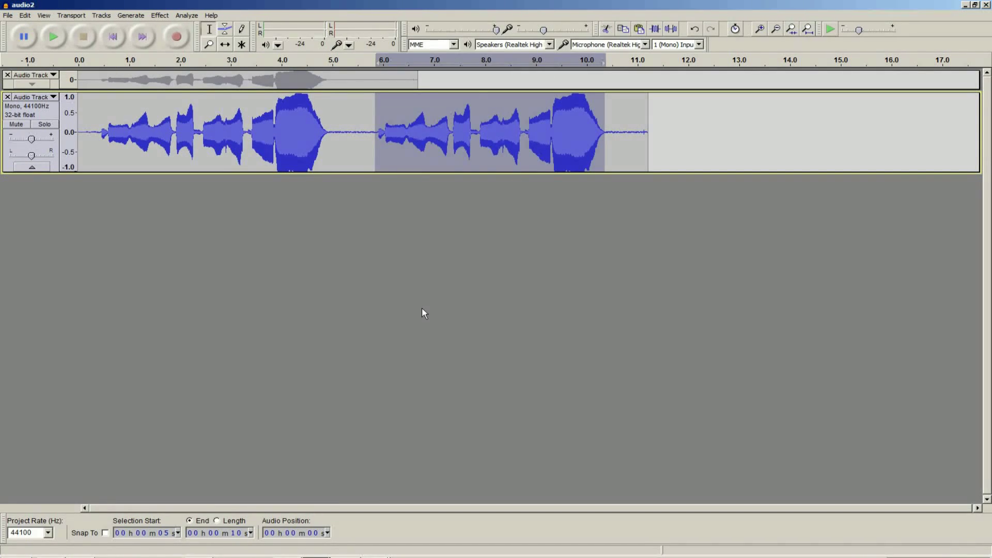
{"action": "left_click", "coordinate": [403, 233]}
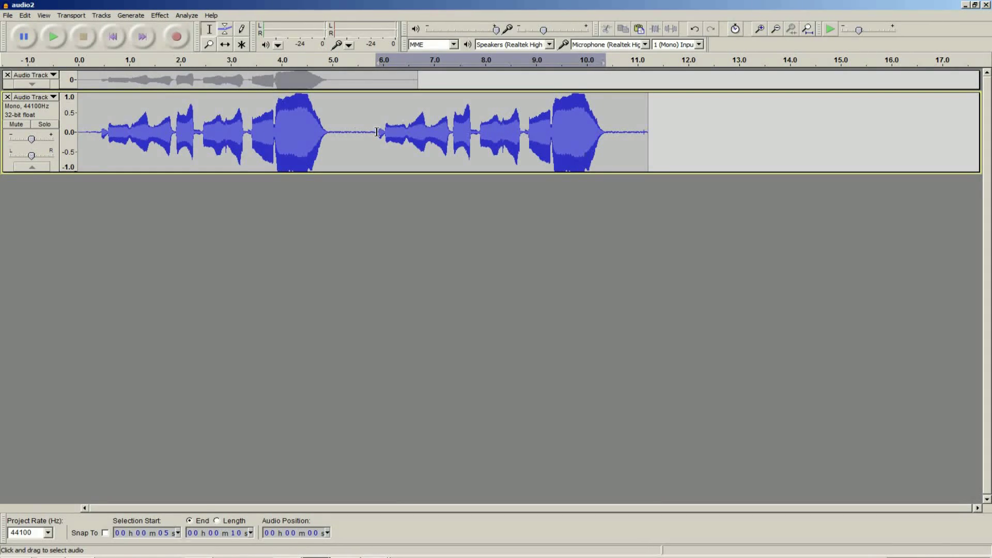
{"action": "left_click", "coordinate": [330, 131]}
{"action": "left_click", "coordinate": [377, 132], "text": "shift"}
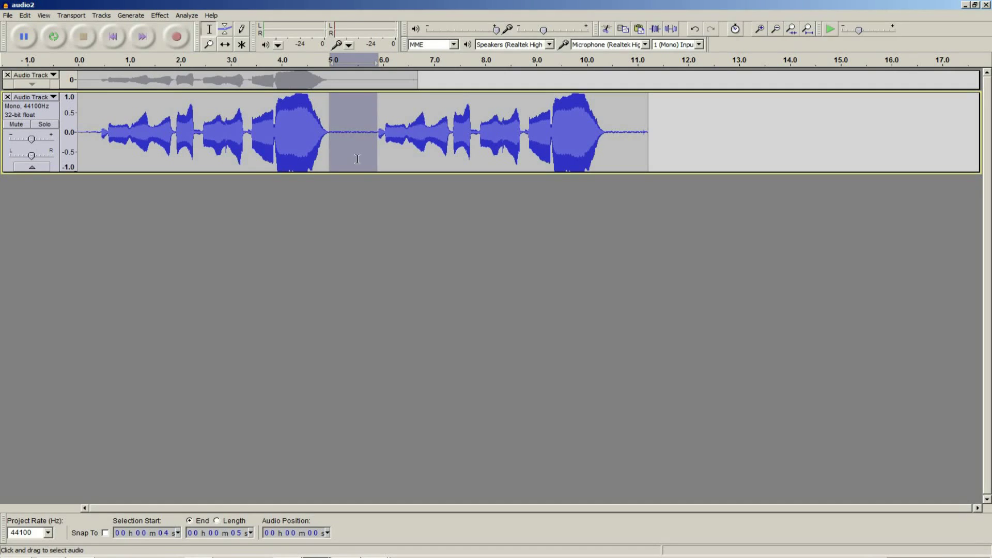
{"action": "left_click", "coordinate": [670, 28]}
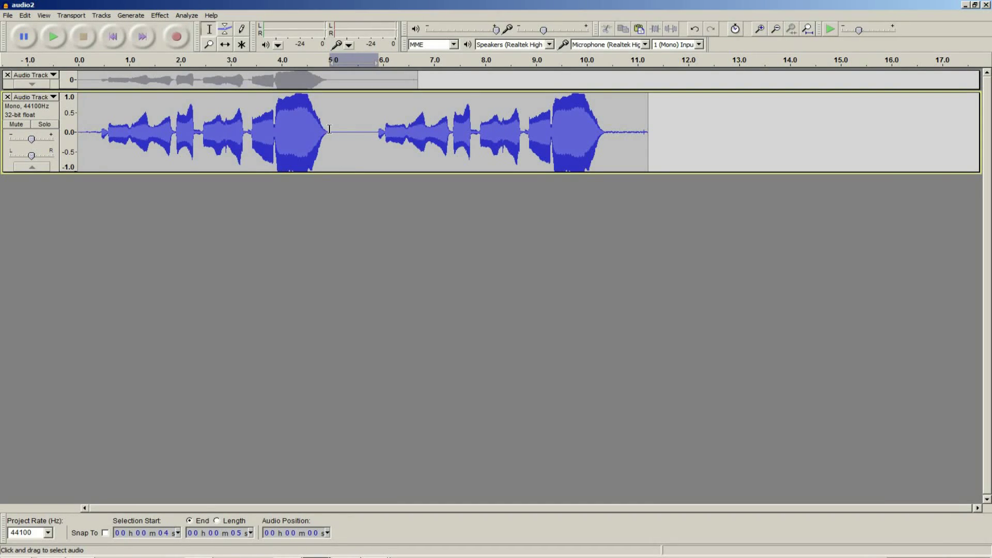
{"action": "left_click_drag", "start_coordinate": [329, 130], "coordinate": [375, 132]}
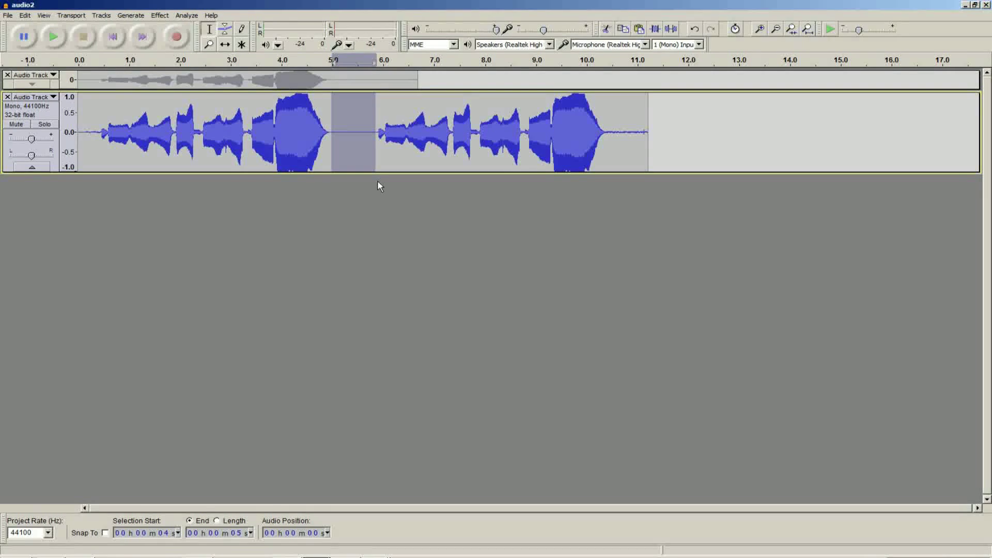
{"action": "key", "text": "Delete"}
Undo the deletion and Split Delete (Ctrl+Alt+K) the 5.0–5.9 s stretch instead
{"action": "left_click", "coordinate": [701, 27]}
{"action": "left_click", "coordinate": [359, 243]}
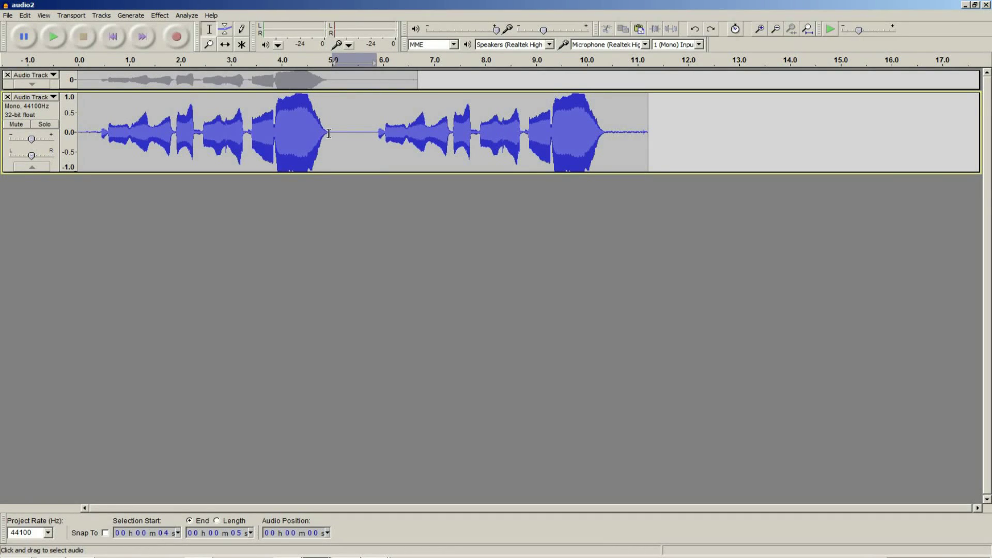
{"action": "left_click_drag", "start_coordinate": [333, 130], "coordinate": [377, 133]}
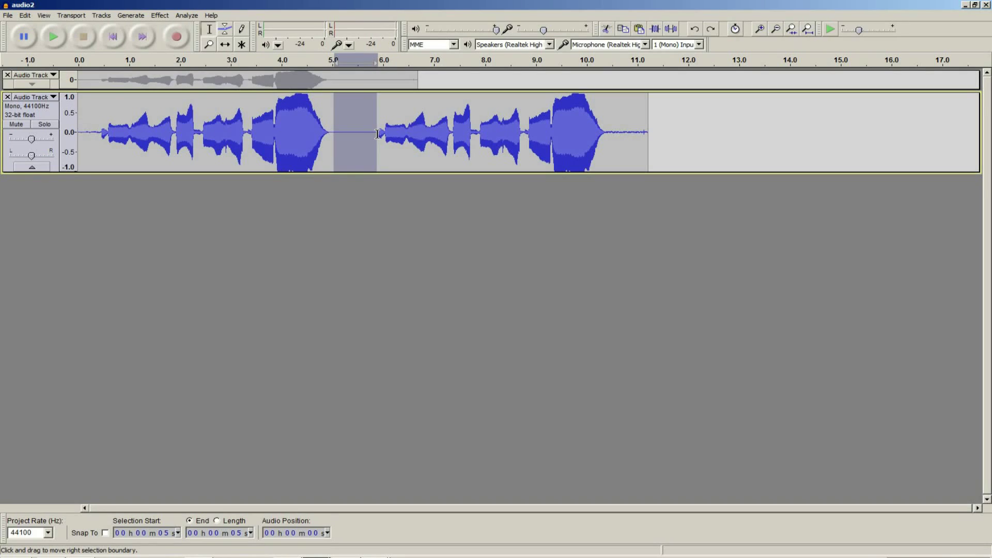
{"action": "key", "text": "ctrl+alt+k"}
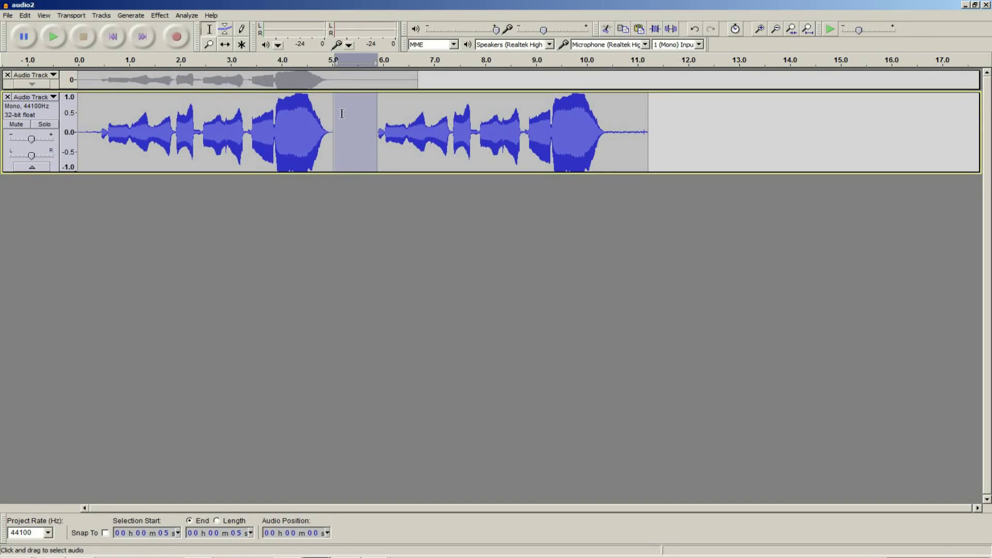
Browse the Edit menu without applying anything and place the cursor at about 3.9 s
{"action": "left_click", "coordinate": [24, 15]}
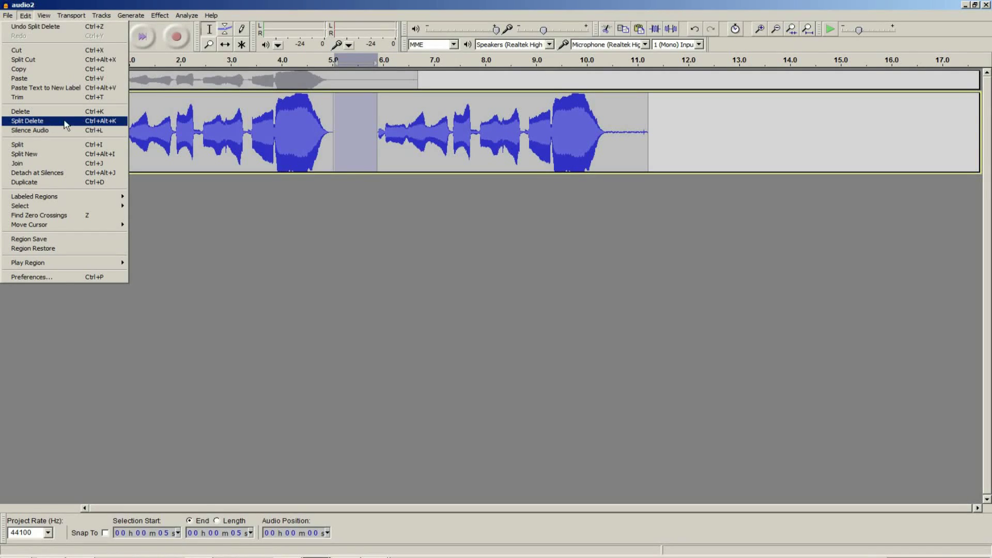
{"action": "left_click", "coordinate": [336, 199]}
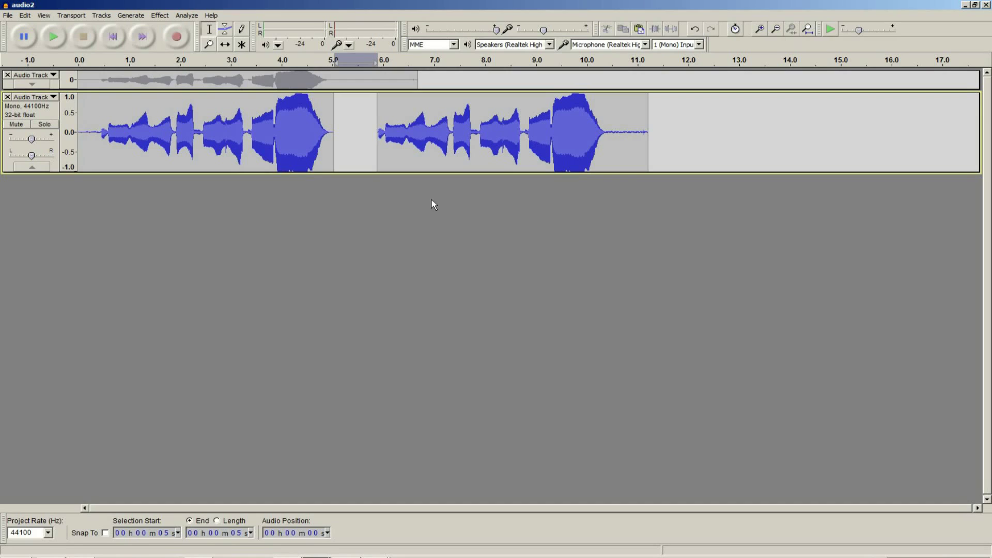
{"action": "left_click", "coordinate": [275, 130]}
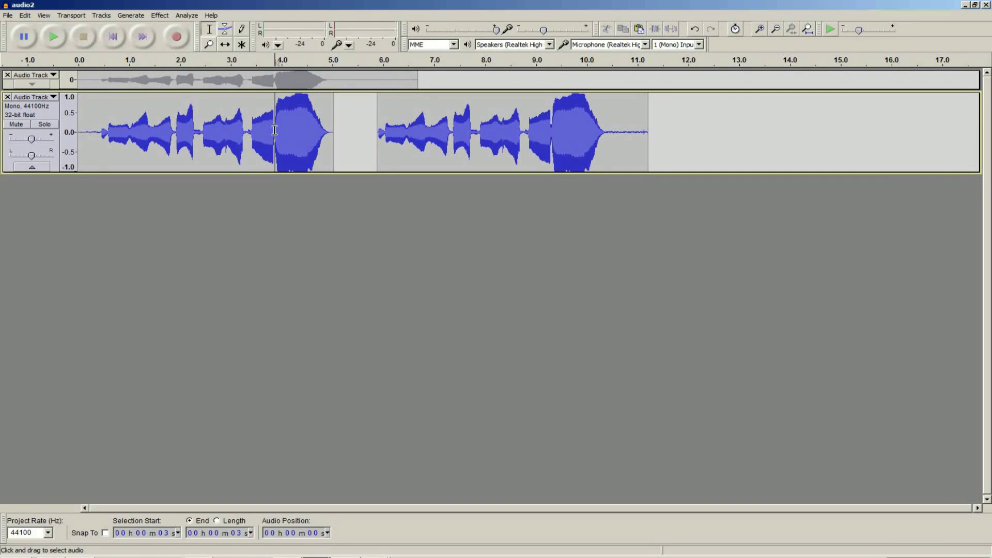
Split the first phrase at 3.9 s and shift the split-off clip later to open a gap
{"action": "left_click", "coordinate": [26, 16]}
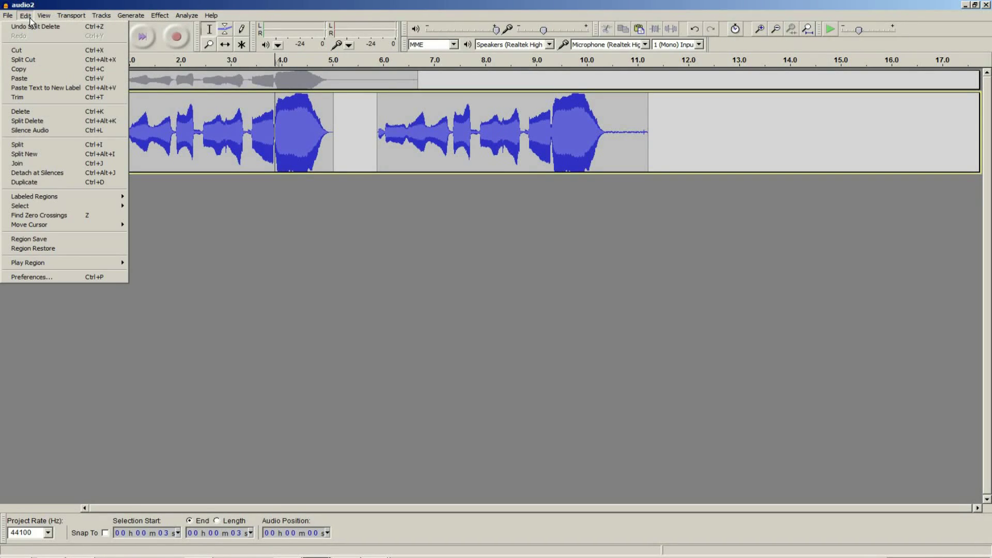
{"action": "left_click", "coordinate": [47, 146]}
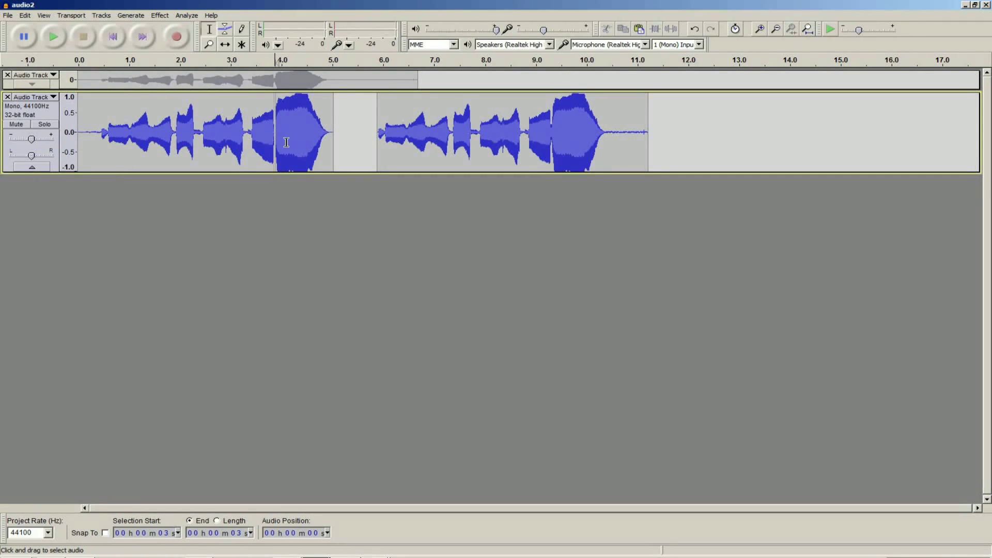
{"action": "left_click", "coordinate": [225, 45]}
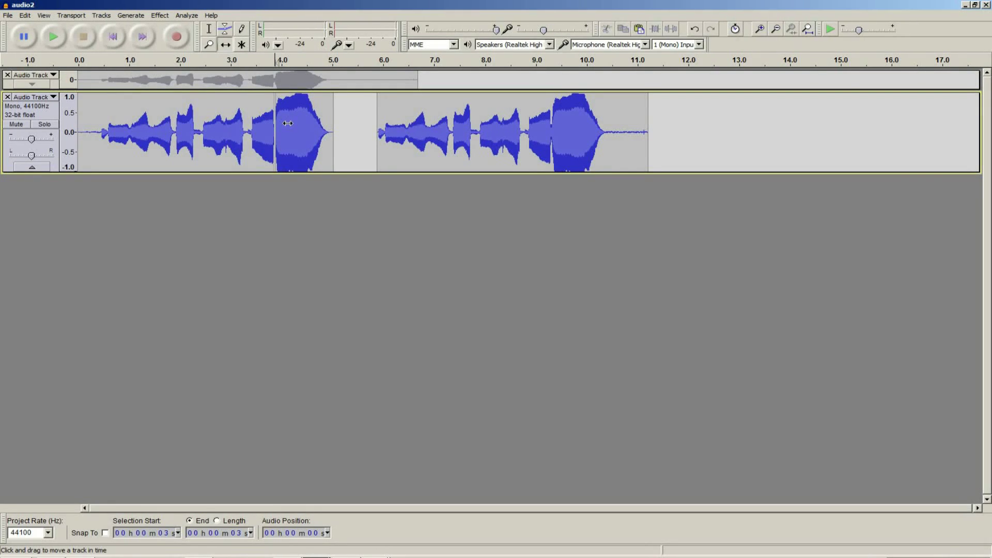
{"action": "left_click_drag", "start_coordinate": [288, 123], "coordinate": [317, 123]}
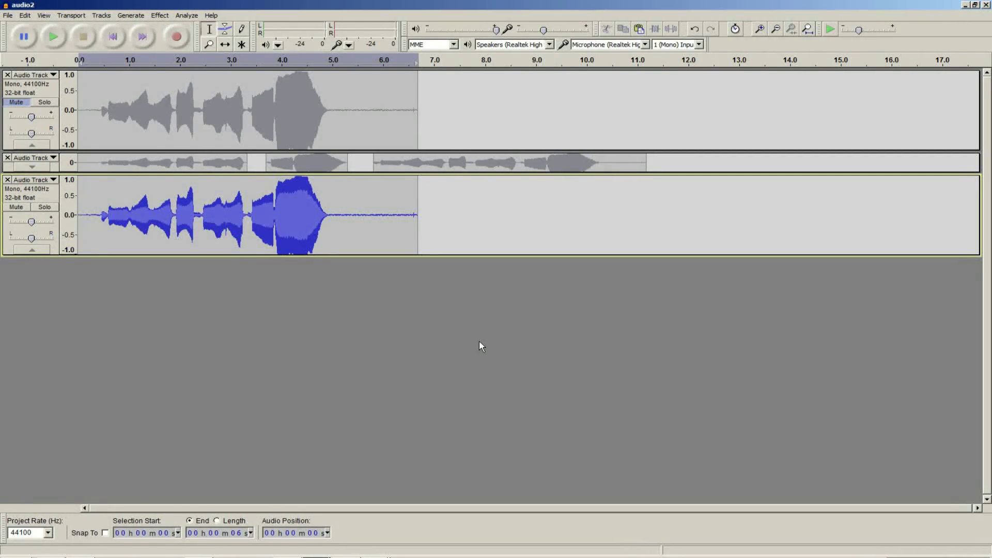
Collapse the muted top track to a thin row, leaving the Effect menu unused
{"action": "left_click", "coordinate": [159, 16]}
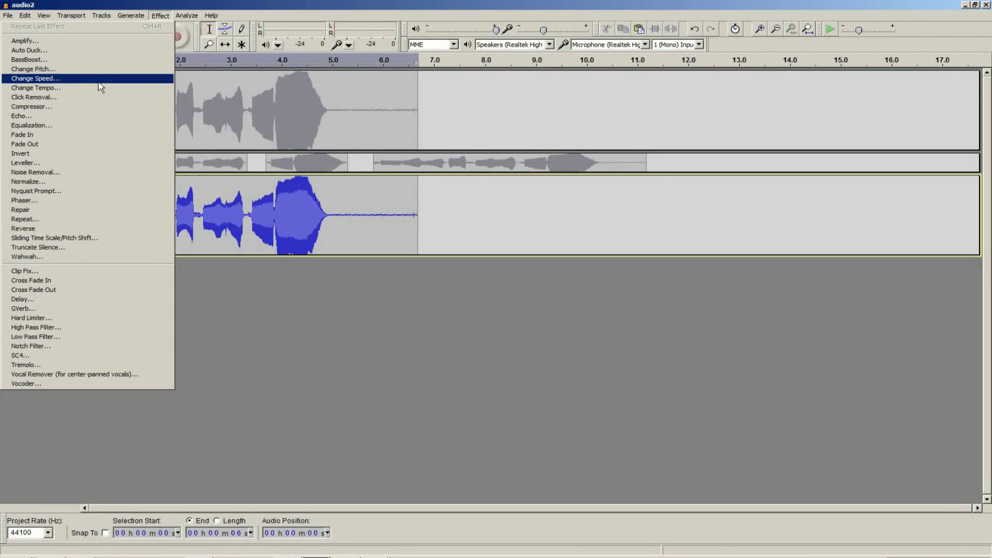
{"action": "left_click", "coordinate": [476, 291]}
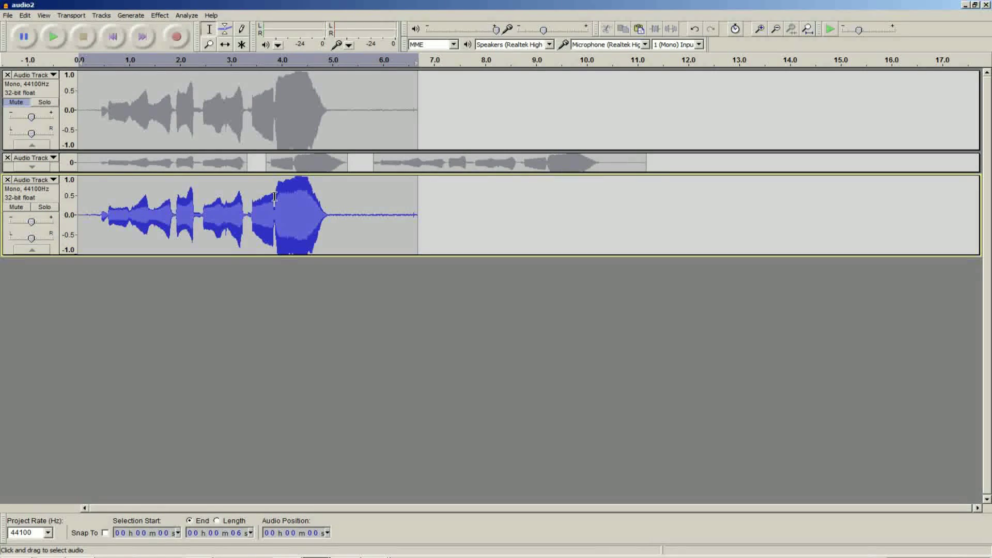
{"action": "left_click", "coordinate": [32, 145]}
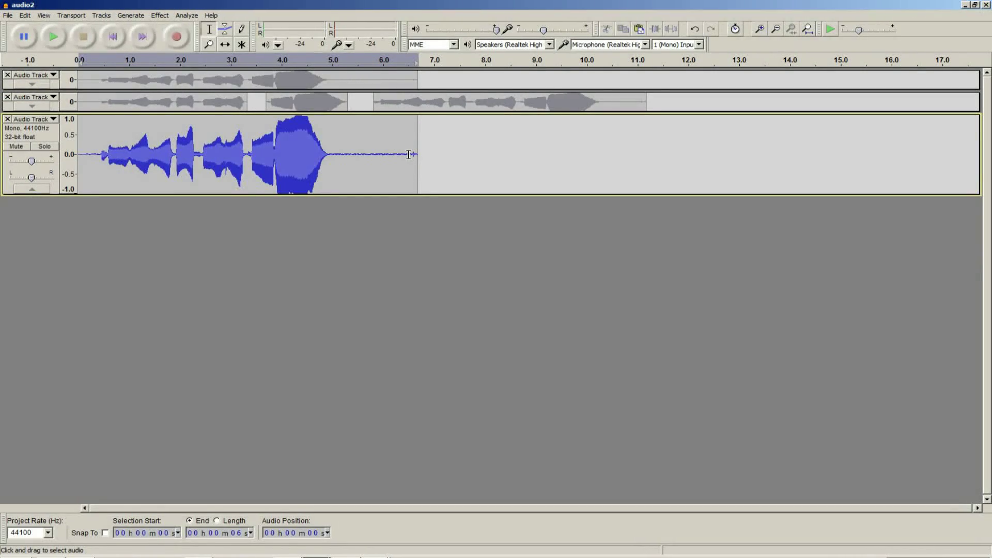
Select the bottom track's quiet tail (about 5.0–6.5 s) and capture it as the Noise Removal profile
{"action": "left_click_drag", "start_coordinate": [410, 154], "coordinate": [331, 160]}
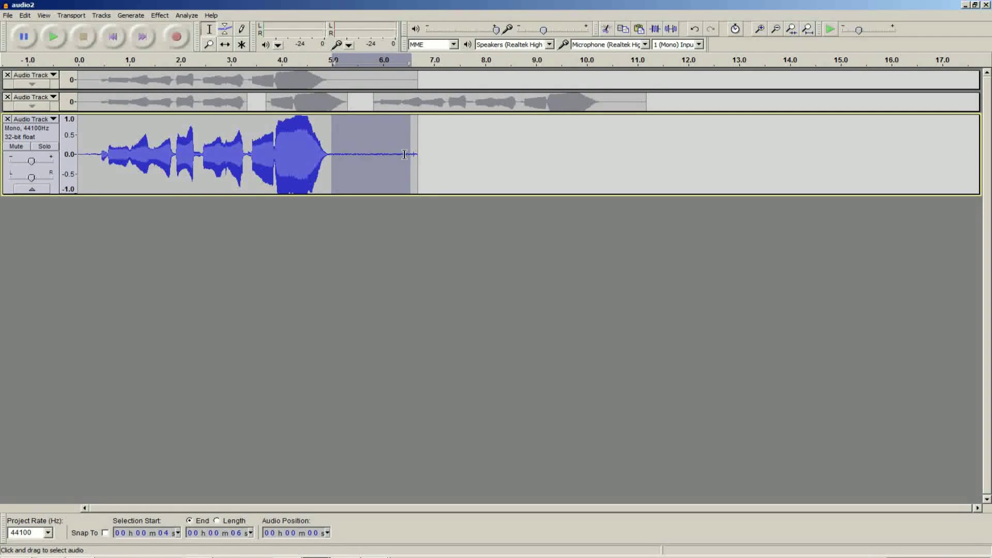
{"action": "left_click", "coordinate": [161, 15]}
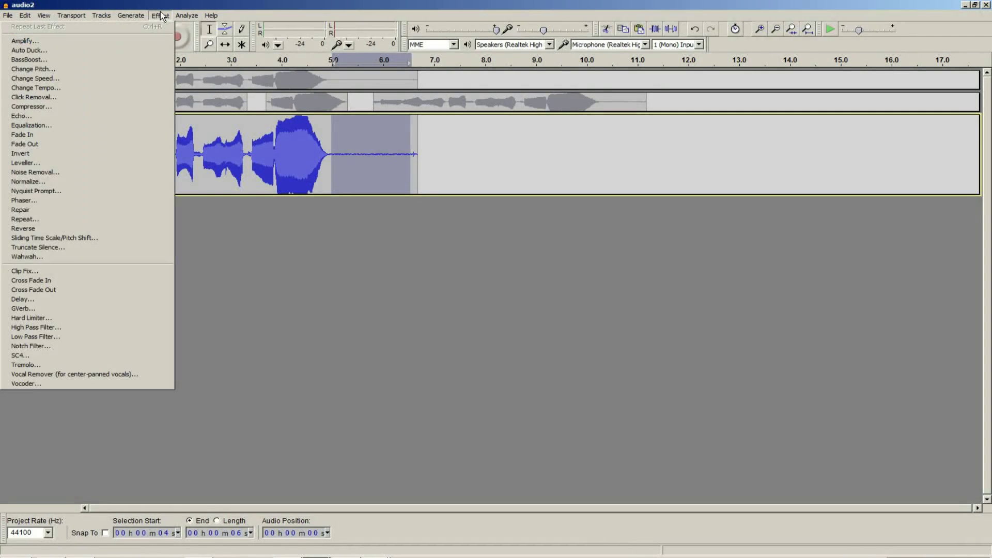
{"action": "left_click", "coordinate": [141, 174]}
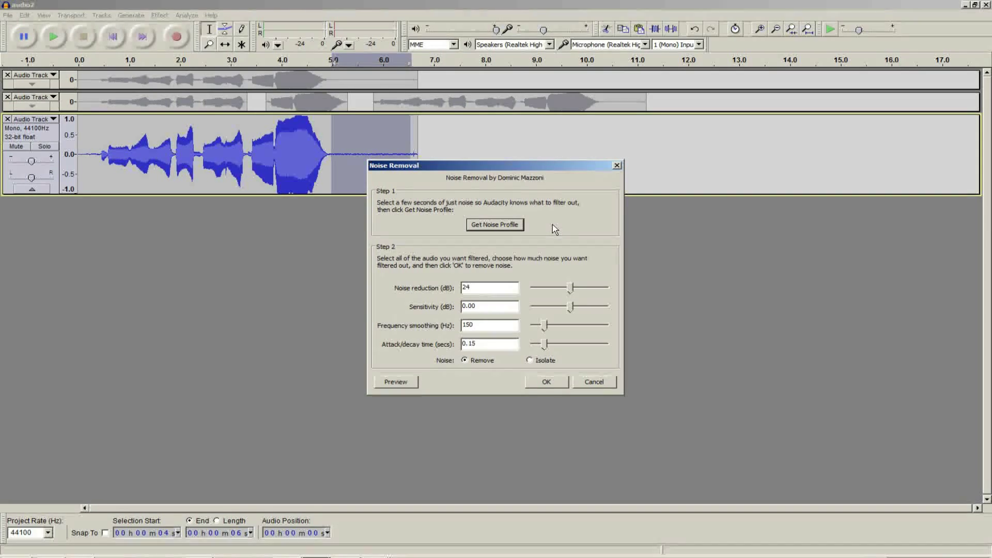
{"action": "left_click", "coordinate": [493, 224]}
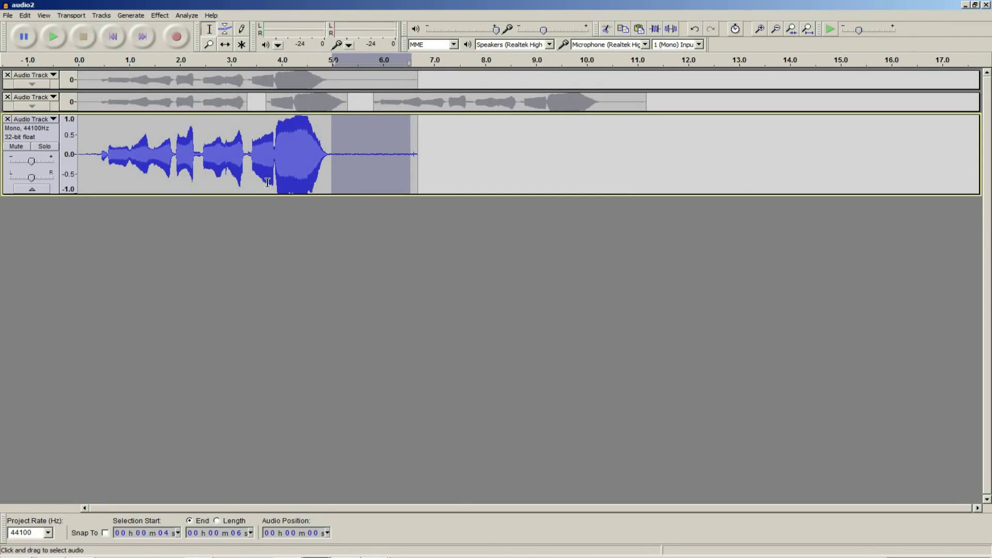
Select the entire bottom track and reapply Noise Removal with the captured profile
{"action": "left_click", "coordinate": [52, 138]}
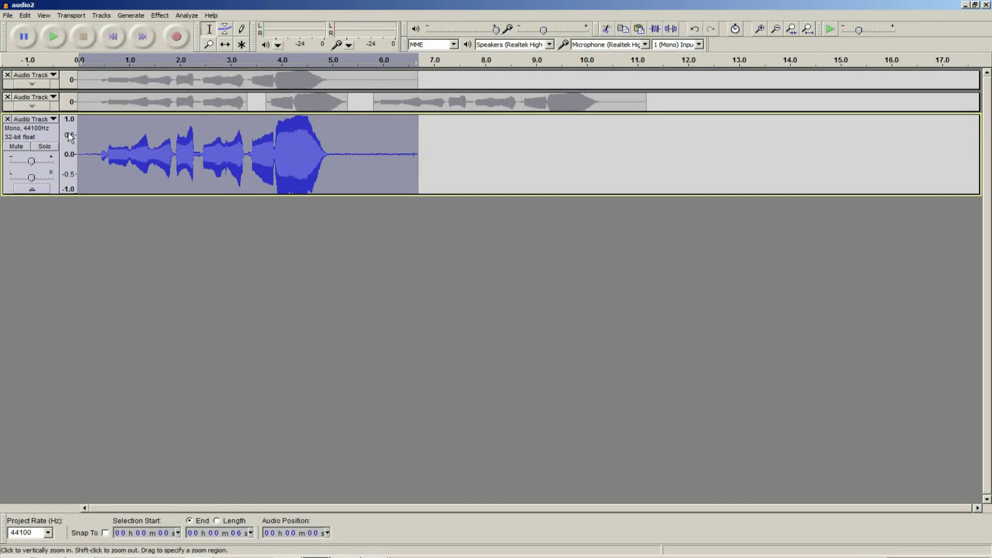
{"action": "left_click", "coordinate": [160, 15]}
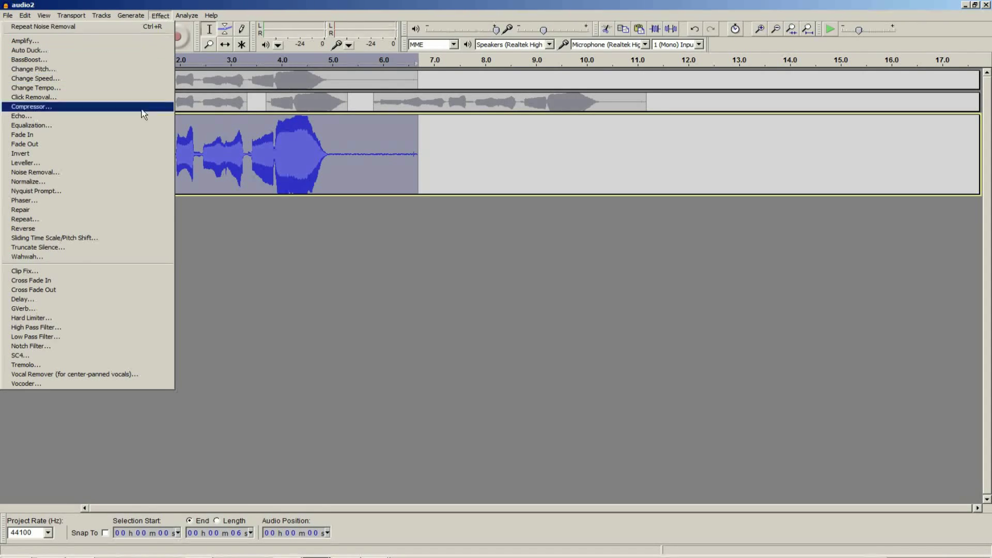
{"action": "left_click", "coordinate": [137, 174]}
{"action": "left_click", "coordinate": [617, 165]}
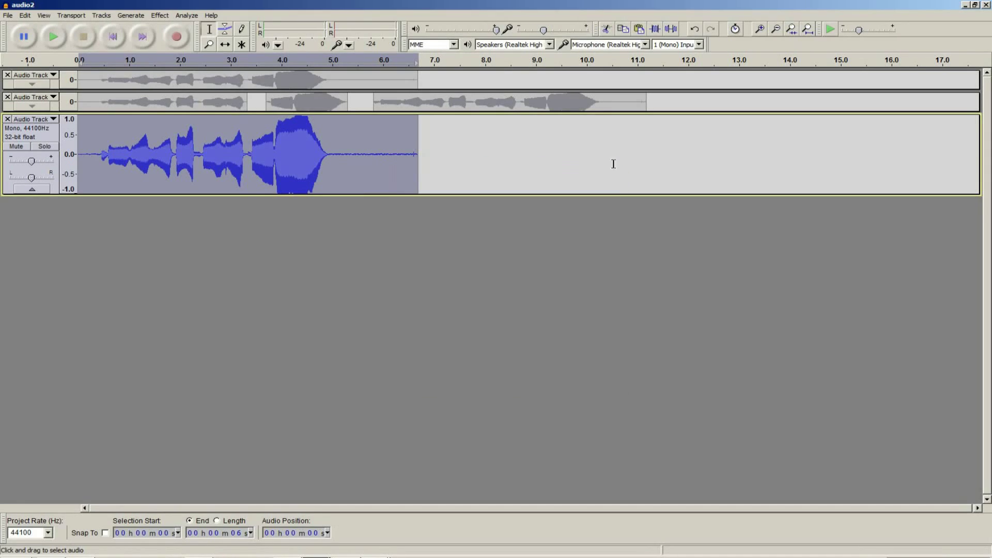
{"action": "left_click", "coordinate": [164, 15]}
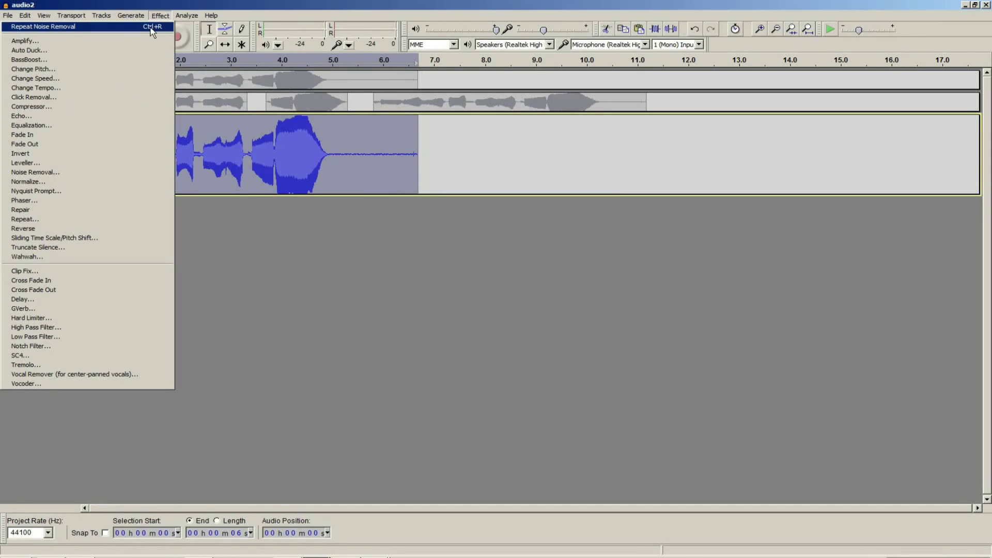
{"action": "left_click", "coordinate": [151, 28]}
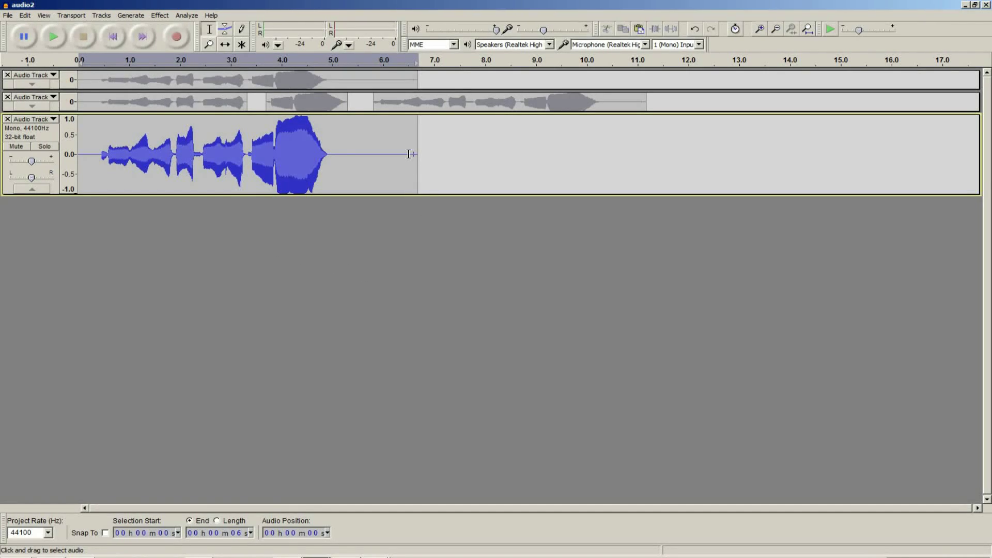
Stretch the third track much taller and select the brief click near 6.5 s
{"action": "left_click_drag", "start_coordinate": [395, 154], "coordinate": [454, 154]}
{"action": "scroll", "coordinate": [403, 147], "scroll_direction": "up", "scroll_amount": 5}
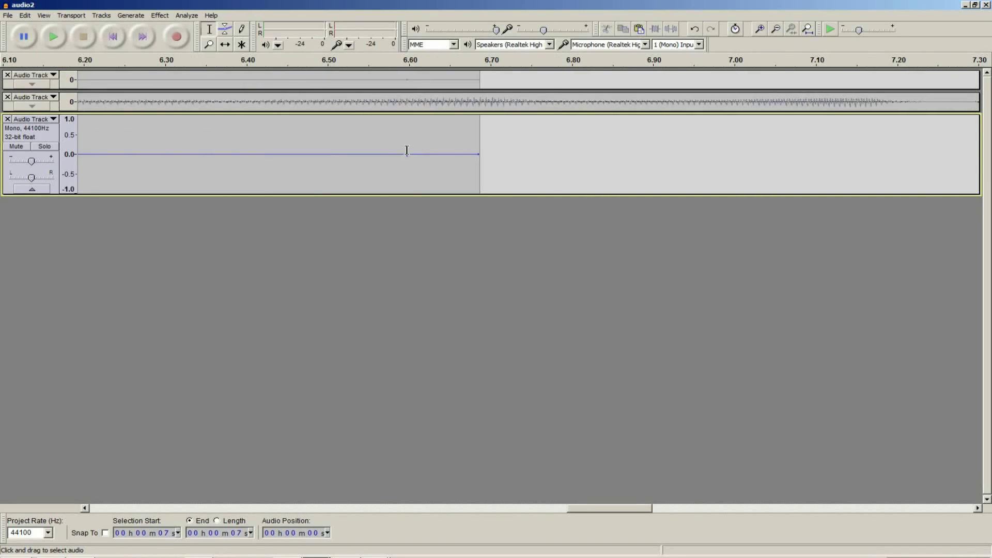
{"action": "scroll", "coordinate": [452, 181], "scroll_direction": "down", "scroll_amount": 4}
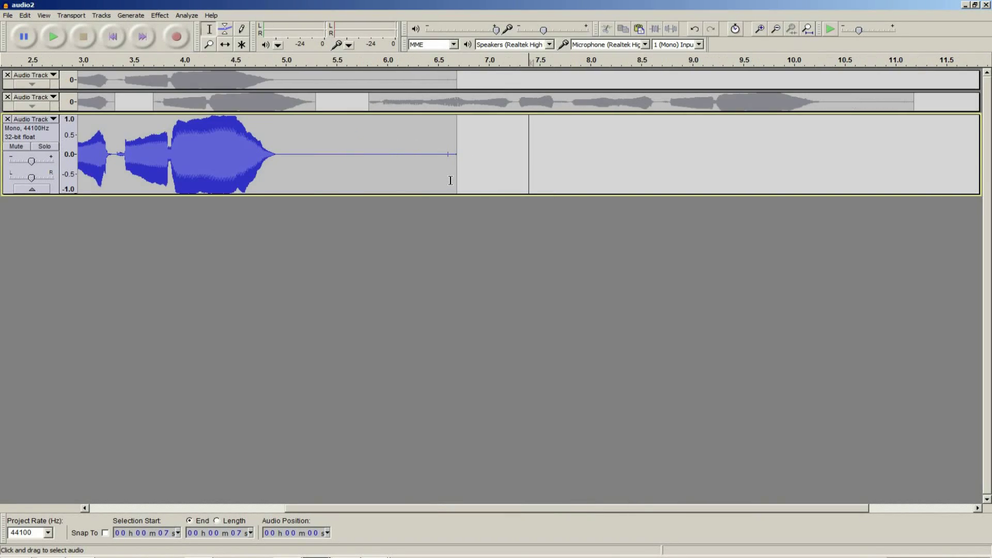
{"action": "left_click_drag", "start_coordinate": [452, 197], "coordinate": [452, 395]}
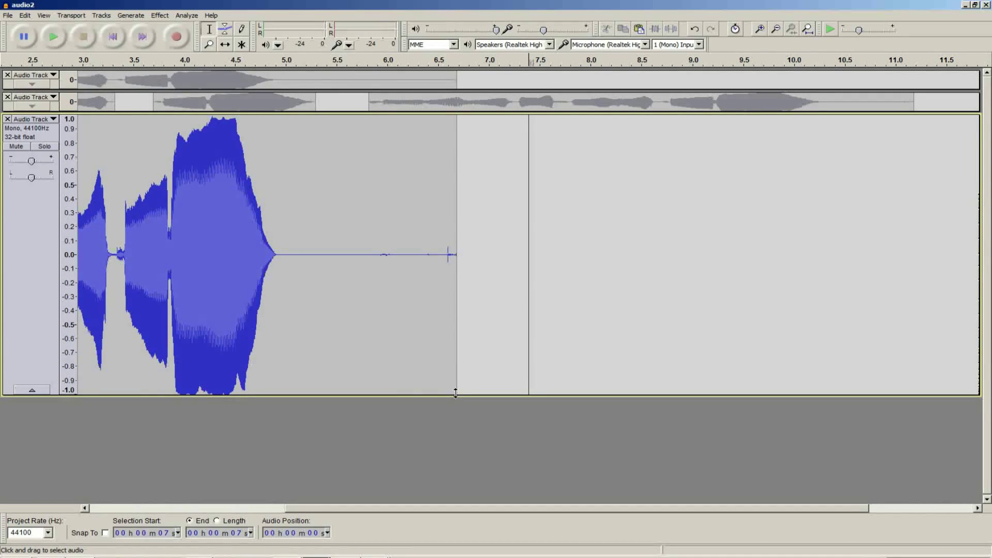
{"action": "left_click_drag", "start_coordinate": [444, 253], "coordinate": [466, 250]}
{"action": "left_click", "coordinate": [483, 289]}
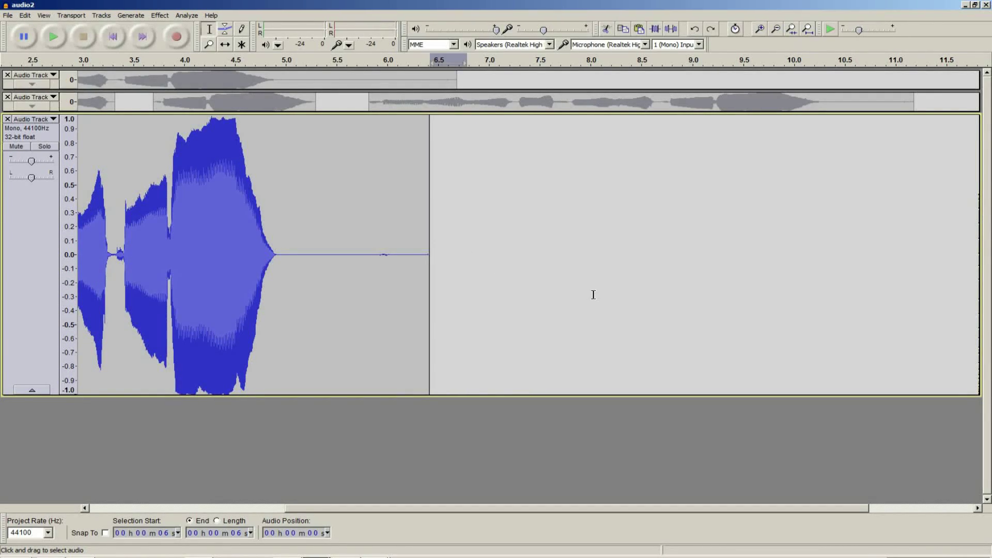
{"action": "left_click_drag", "start_coordinate": [507, 508], "coordinate": [310, 508]}
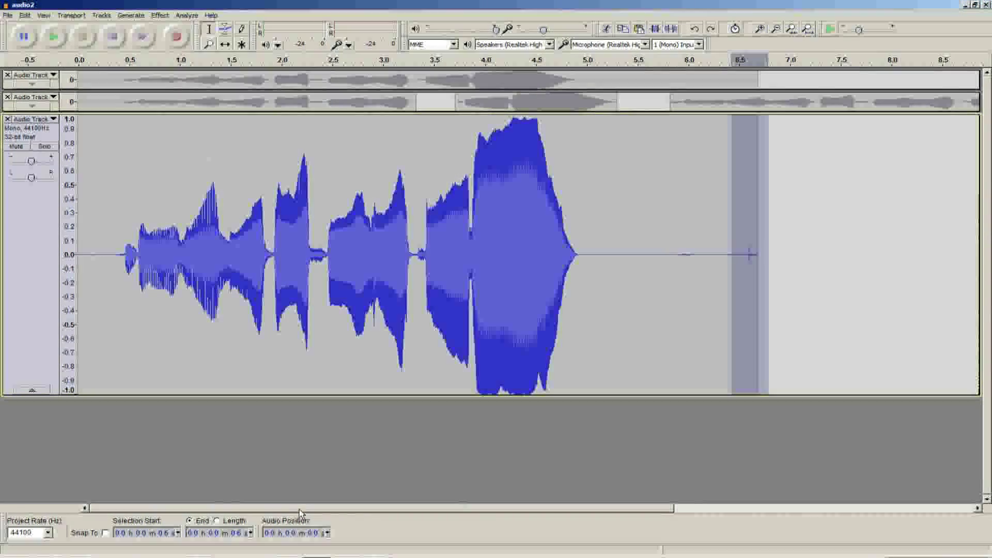
Apply Click Removal with default settings to the entire bottom track
{"action": "left_click", "coordinate": [37, 225]}
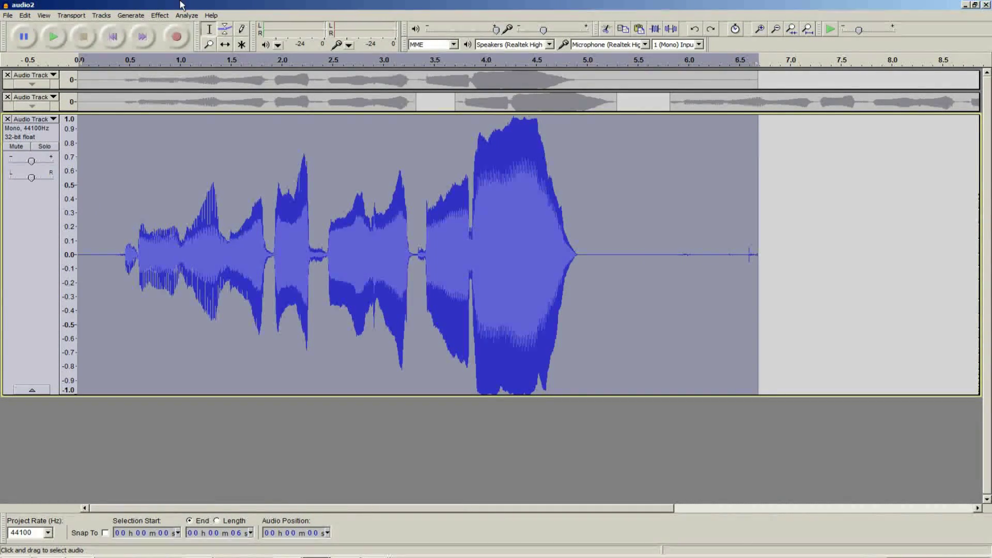
{"action": "left_click", "coordinate": [156, 15]}
{"action": "left_click", "coordinate": [133, 98]}
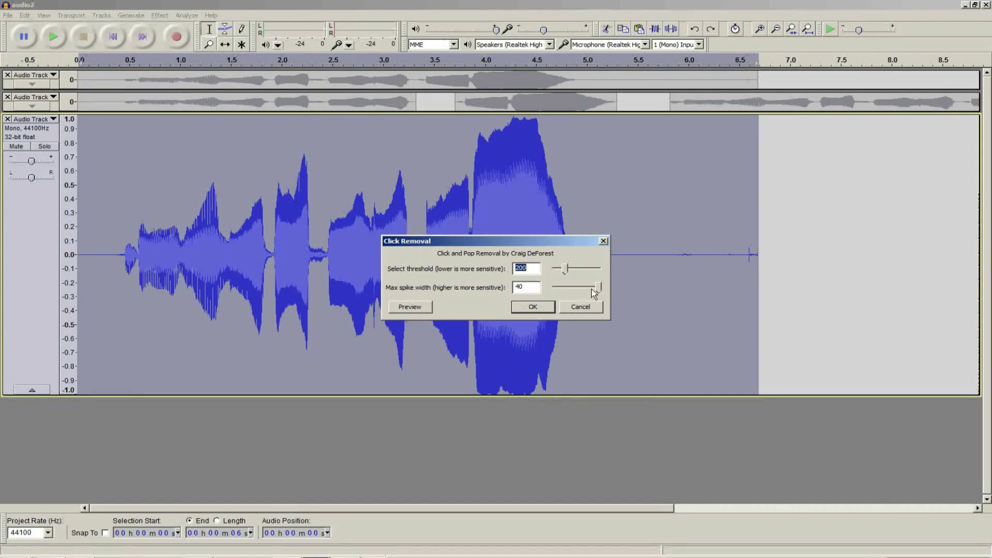
{"action": "left_click", "coordinate": [522, 308]}
Delete the silent tail after the phrase so the clip ends near 5 s
{"action": "left_click", "coordinate": [753, 261]}
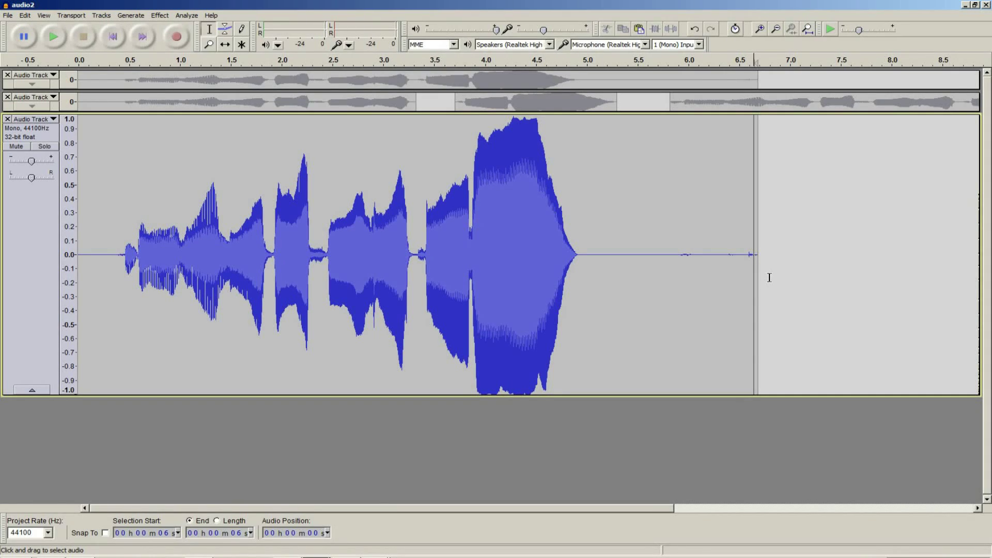
{"action": "left_click_drag", "start_coordinate": [769, 277], "coordinate": [592, 283]}
{"action": "key", "text": "Delete"}
{"action": "left_click", "coordinate": [688, 296]}
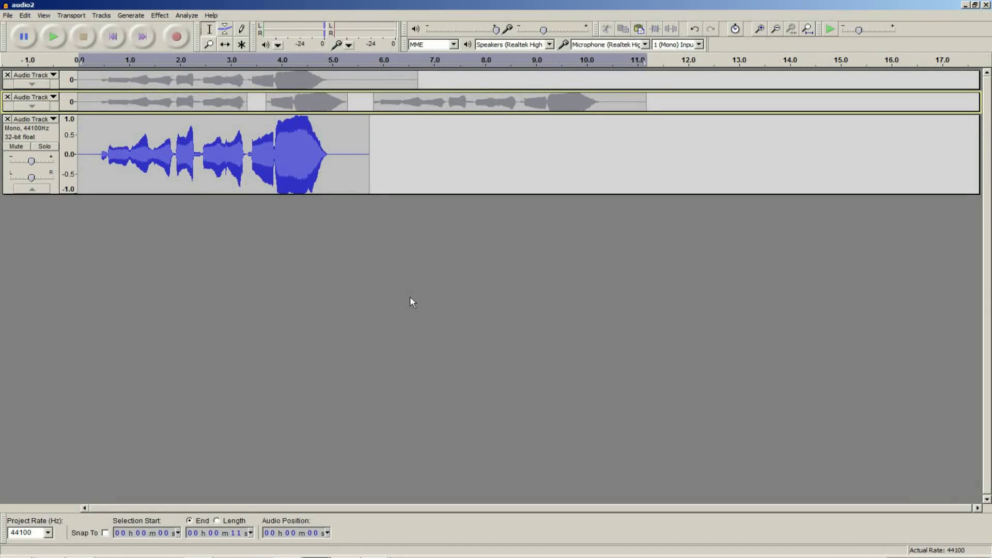
Switch to the Envelope Tool and pull the bottom track's envelope slightly down near 4.6 s
{"action": "left_click", "coordinate": [226, 32]}
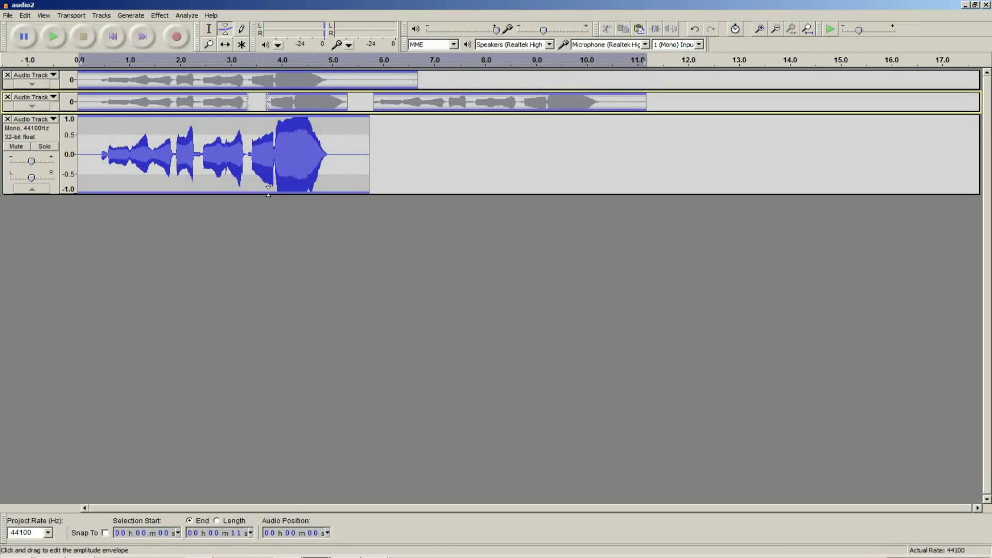
{"action": "mouse_move", "coordinate": [268, 194]}
{"action": "left_mouse_down"}
{"action": "mouse_move", "coordinate": [268, 150]}
{"action": "mouse_move", "coordinate": [273, 204]}
{"action": "left_mouse_up"}
Shape the bottom track's envelope to swell from near silence to full volume at the peak near 4.5 s
{"action": "left_click_drag", "start_coordinate": [312, 192], "coordinate": [311, 190]}
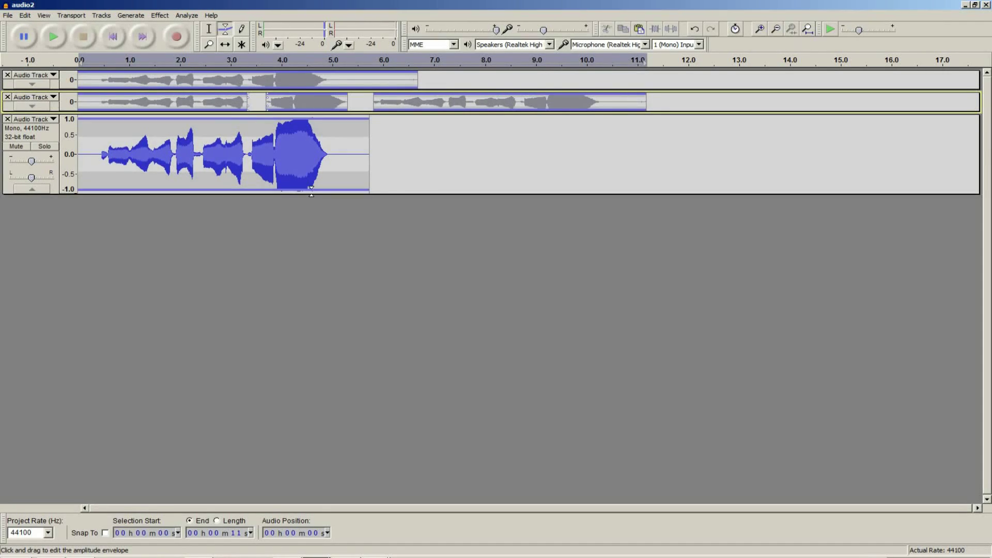
{"action": "left_click", "coordinate": [311, 192]}
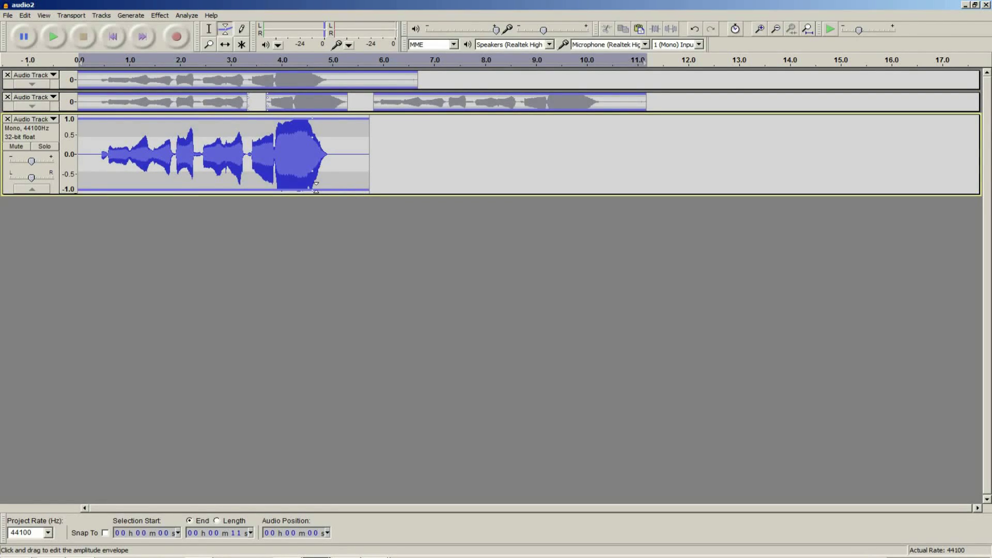
{"action": "left_click_drag", "start_coordinate": [312, 192], "coordinate": [312, 202]}
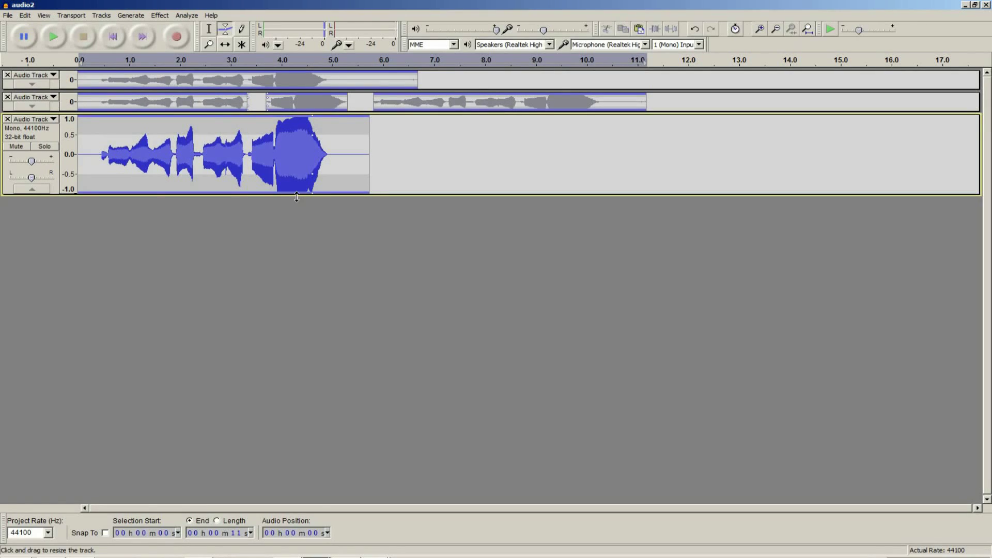
{"action": "left_click", "coordinate": [100, 173]}
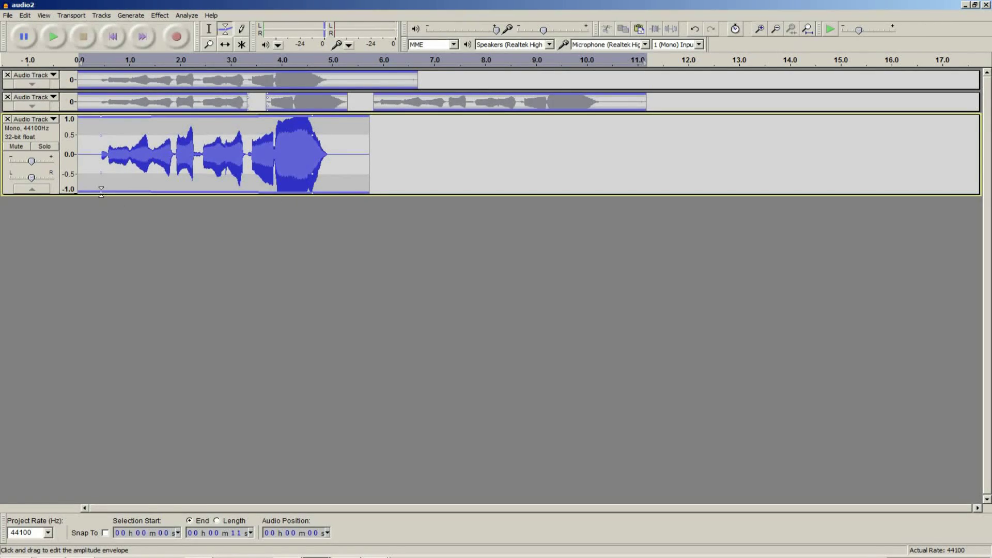
{"action": "left_click_drag", "start_coordinate": [101, 192], "coordinate": [102, 157]}
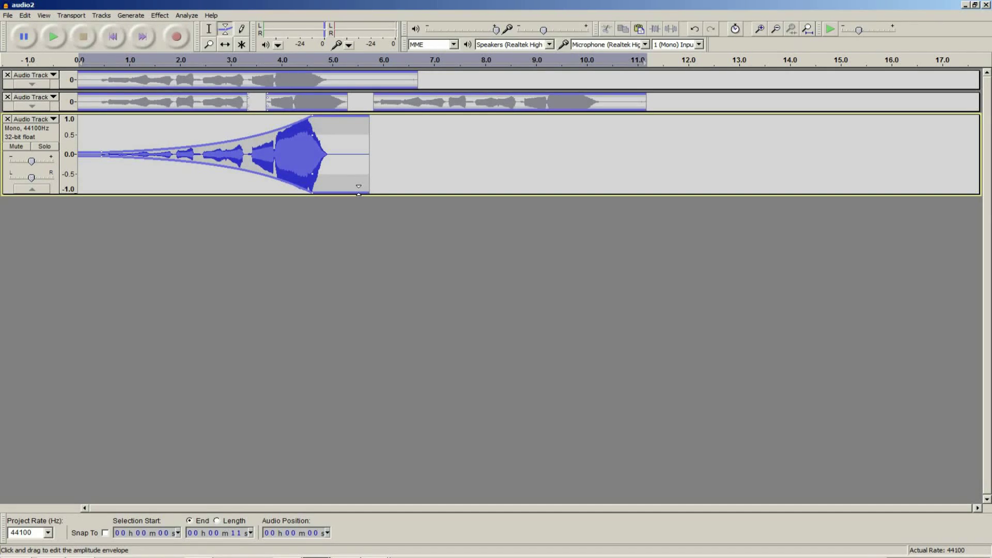
{"action": "left_click_drag", "start_coordinate": [359, 191], "coordinate": [359, 153]}
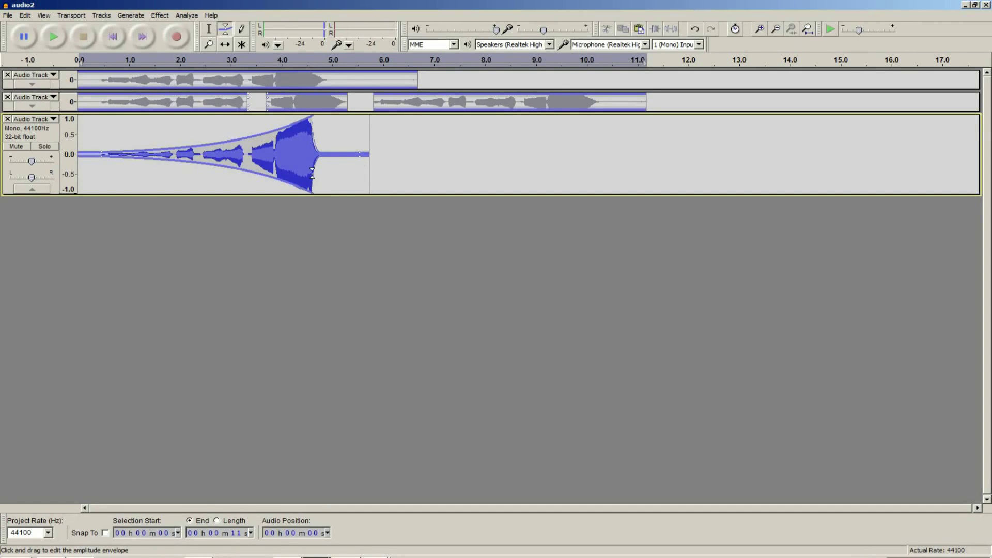
{"action": "mouse_move", "coordinate": [312, 173]}
{"action": "left_mouse_down"}
{"action": "mouse_move", "coordinate": [319, 246]}
{"action": "mouse_move", "coordinate": [320, 191]}
{"action": "left_mouse_up"}
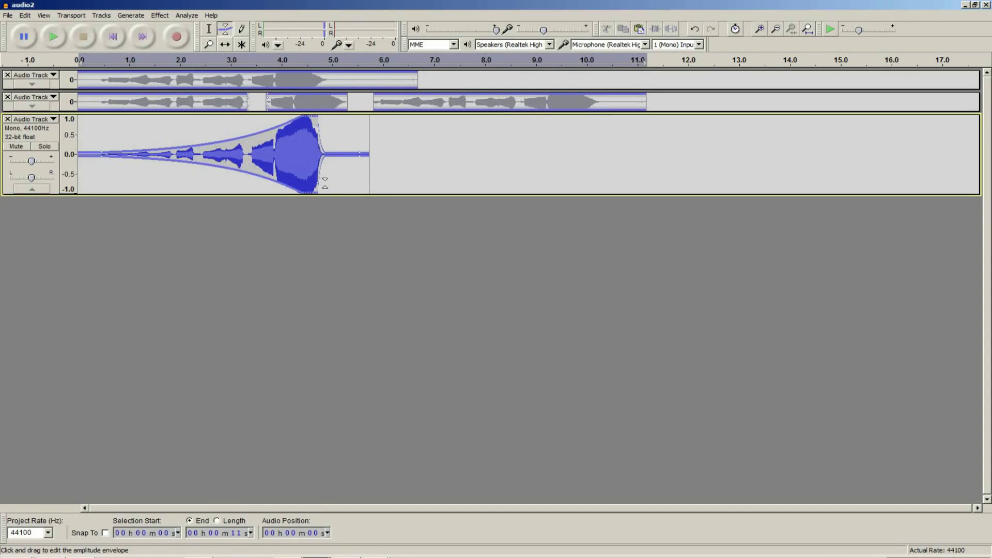
{"action": "left_click_drag", "start_coordinate": [360, 154], "coordinate": [354, 180]}
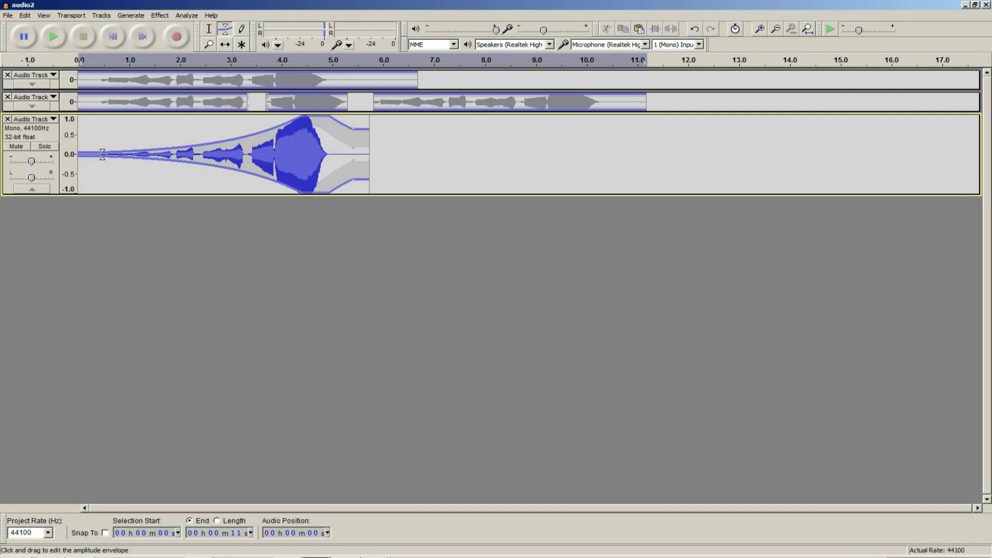
{"action": "mouse_move", "coordinate": [103, 157]}
{"action": "left_mouse_down"}
{"action": "mouse_move", "coordinate": [103, 245]}
{"action": "mouse_move", "coordinate": [103, 174]}
{"action": "left_mouse_up"}
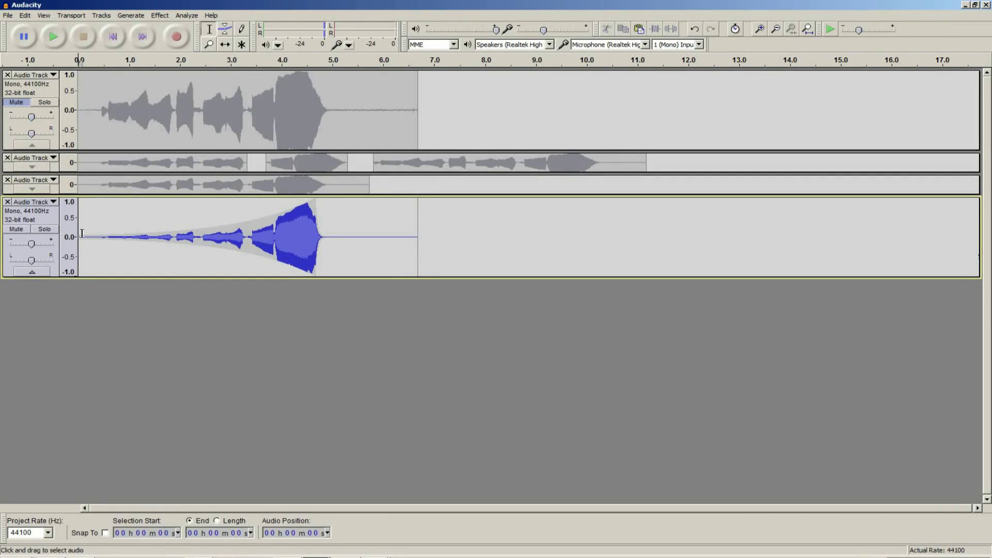
Export the crescendo track to the Desktop as 'FileName' in WAV signed 16-bit PCM format
{"action": "left_click", "coordinate": [48, 218]}
{"action": "left_click", "coordinate": [7, 15]}
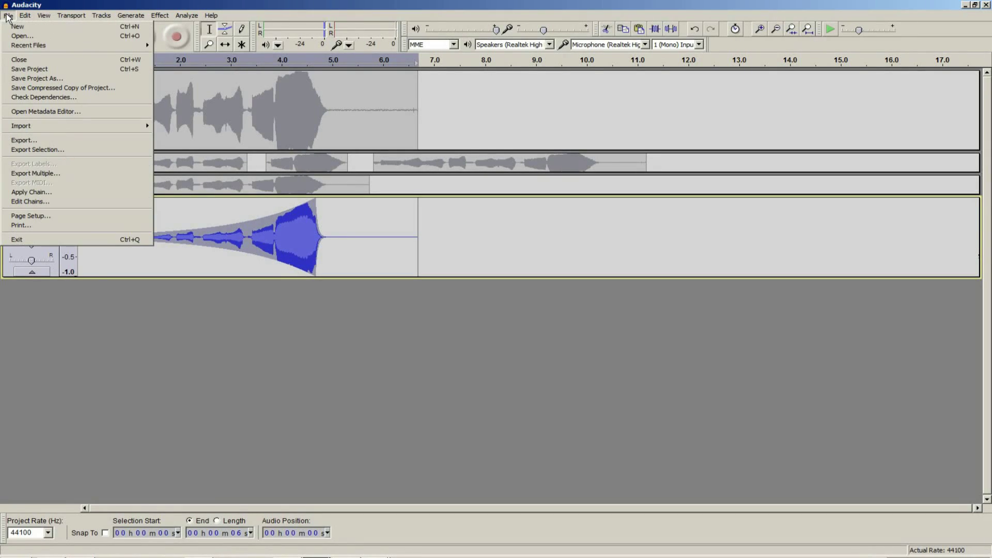
{"action": "left_click", "coordinate": [40, 142]}
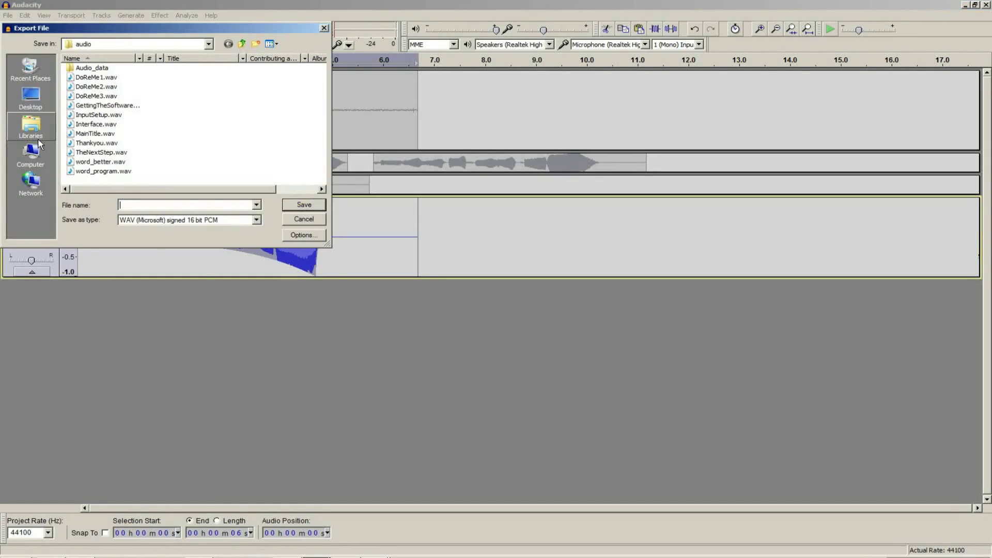
{"action": "left_click", "coordinate": [30, 97]}
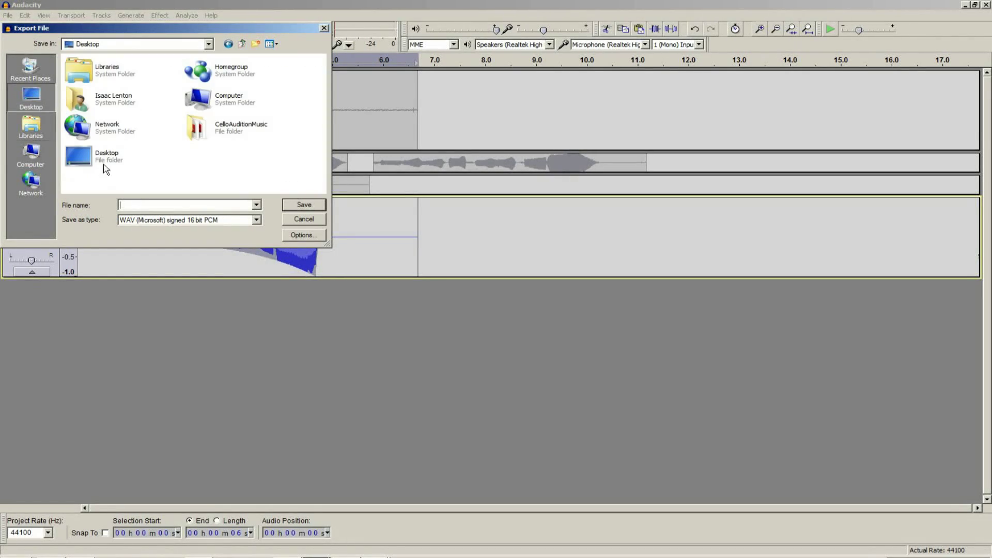
{"action": "left_click", "coordinate": [138, 204]}
{"action": "type", "text": "FileName"}
{"action": "left_click", "coordinate": [173, 222]}
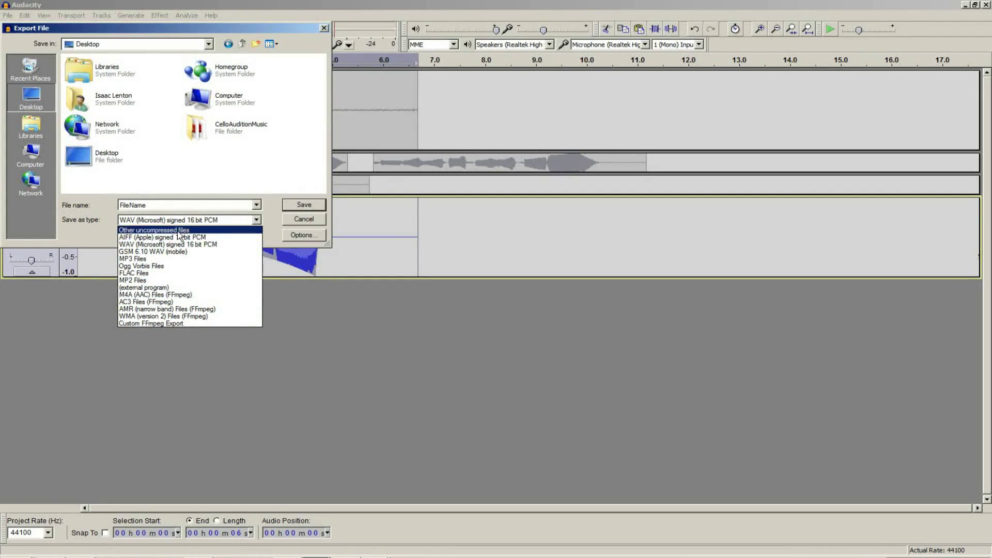
{"action": "left_click", "coordinate": [170, 244]}
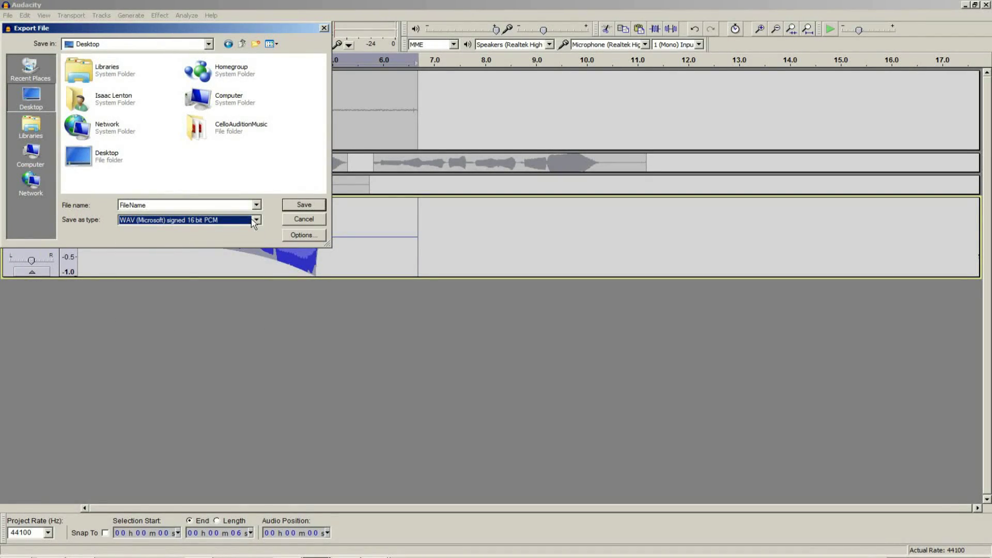
{"action": "left_click", "coordinate": [304, 205]}
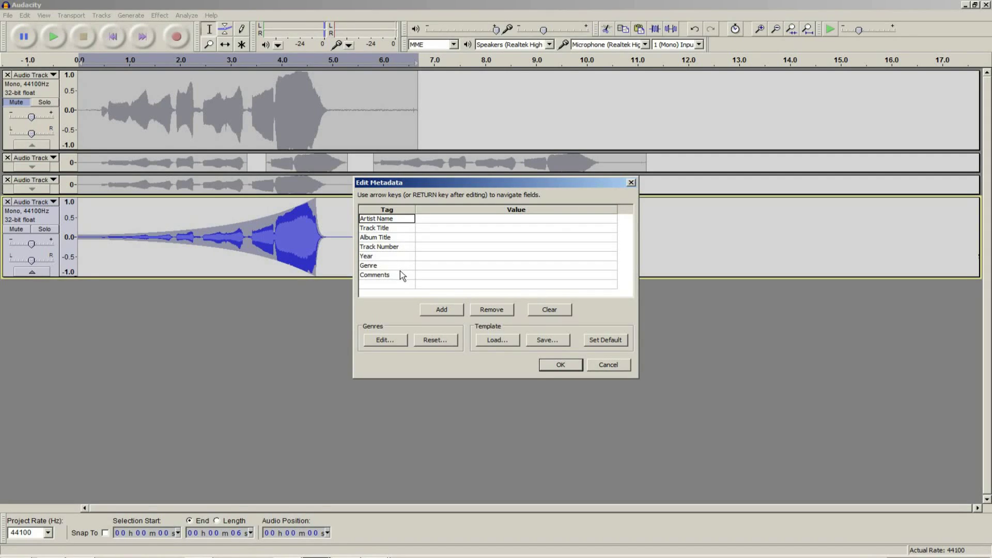
Confirm the Edit Metadata dialog with all tags blank to complete the WAV export
{"action": "left_click", "coordinate": [558, 364]}
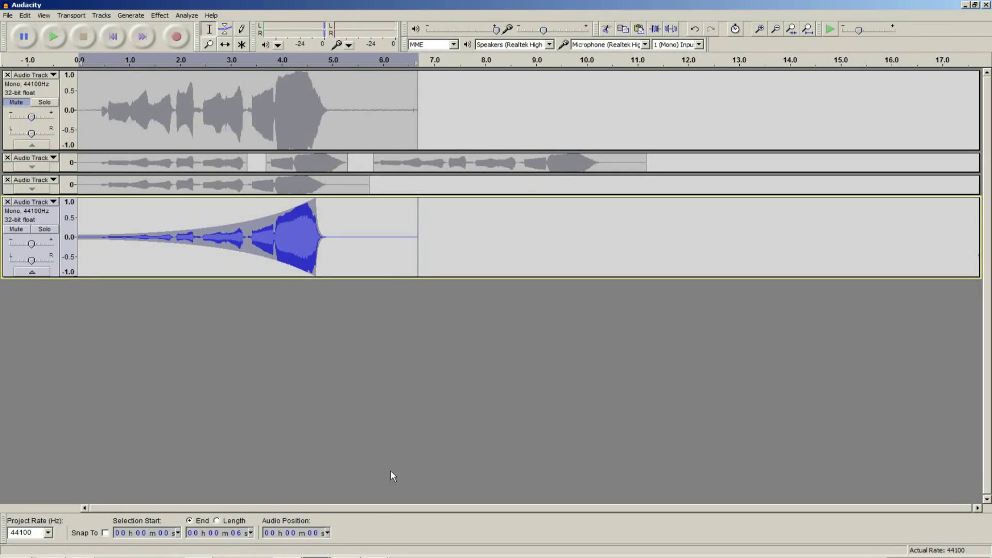
Pan Blender's sequencer timeline back to earlier frames, then return to the four-track Audacity project
{"action": "left_click", "coordinate": [316, 557]}
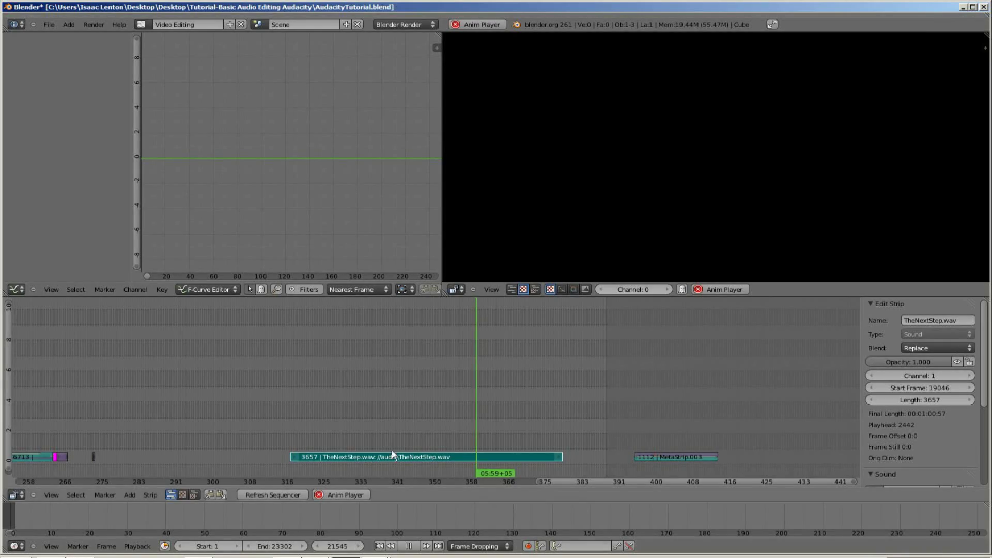
{"action": "left_click_drag", "start_coordinate": [233, 398], "coordinate": [315, 399]}
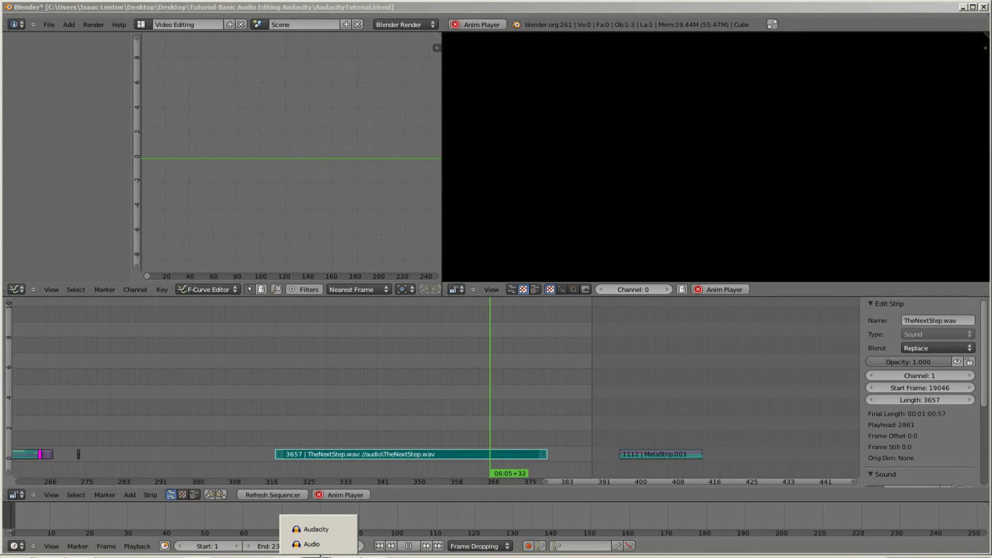
{"action": "left_click", "coordinate": [315, 544]}
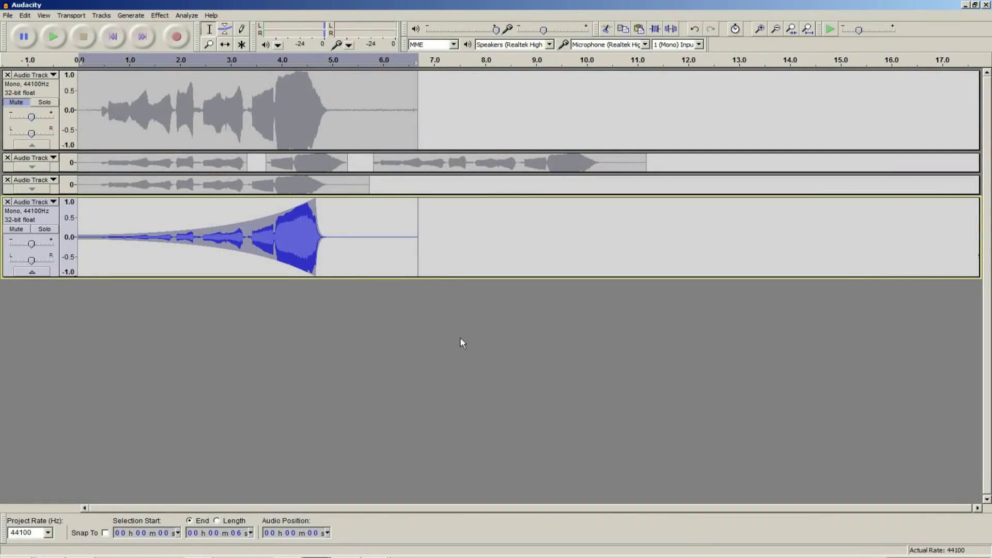